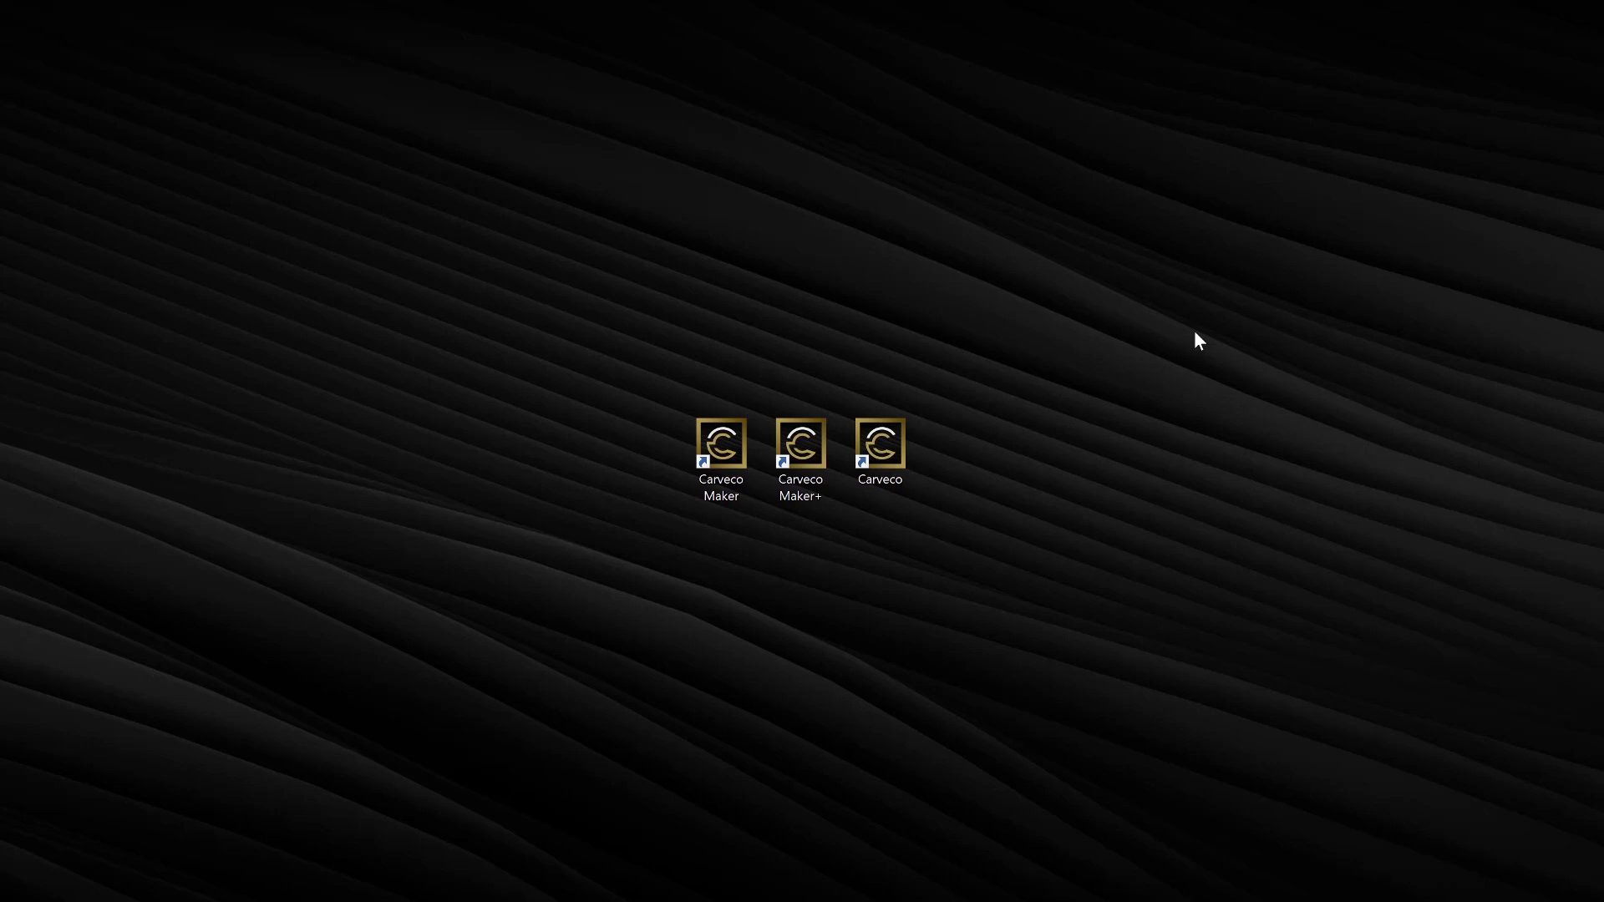
Launch Carveco Maker, look over its program options and close them without changes.
double_click(724, 450)
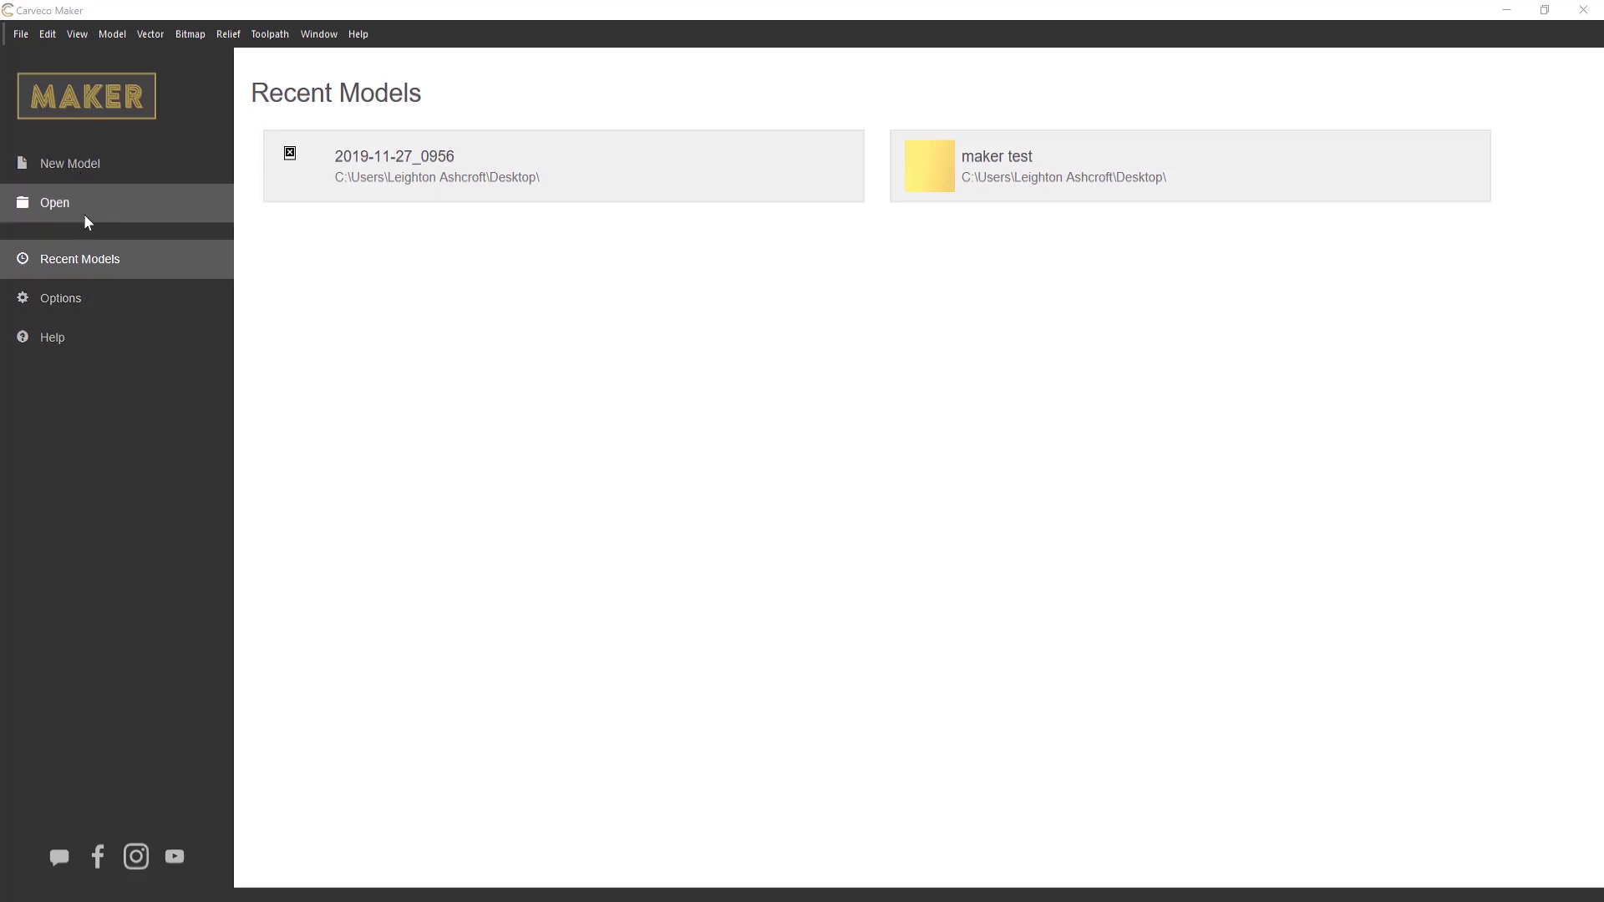
left_click(84, 305)
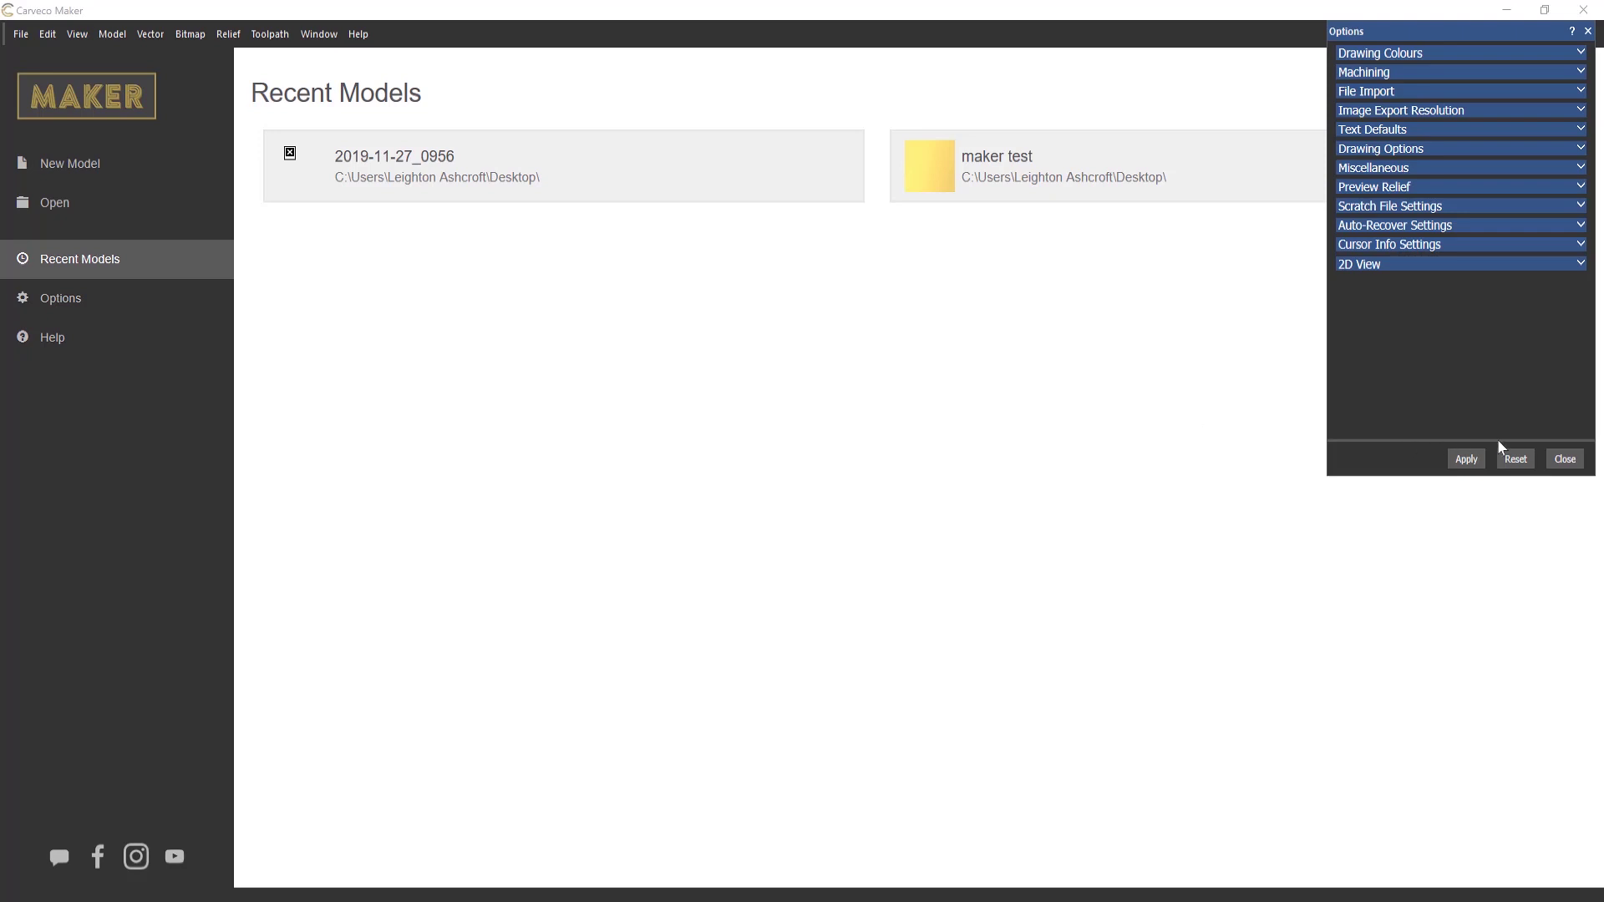
left_click(1564, 459)
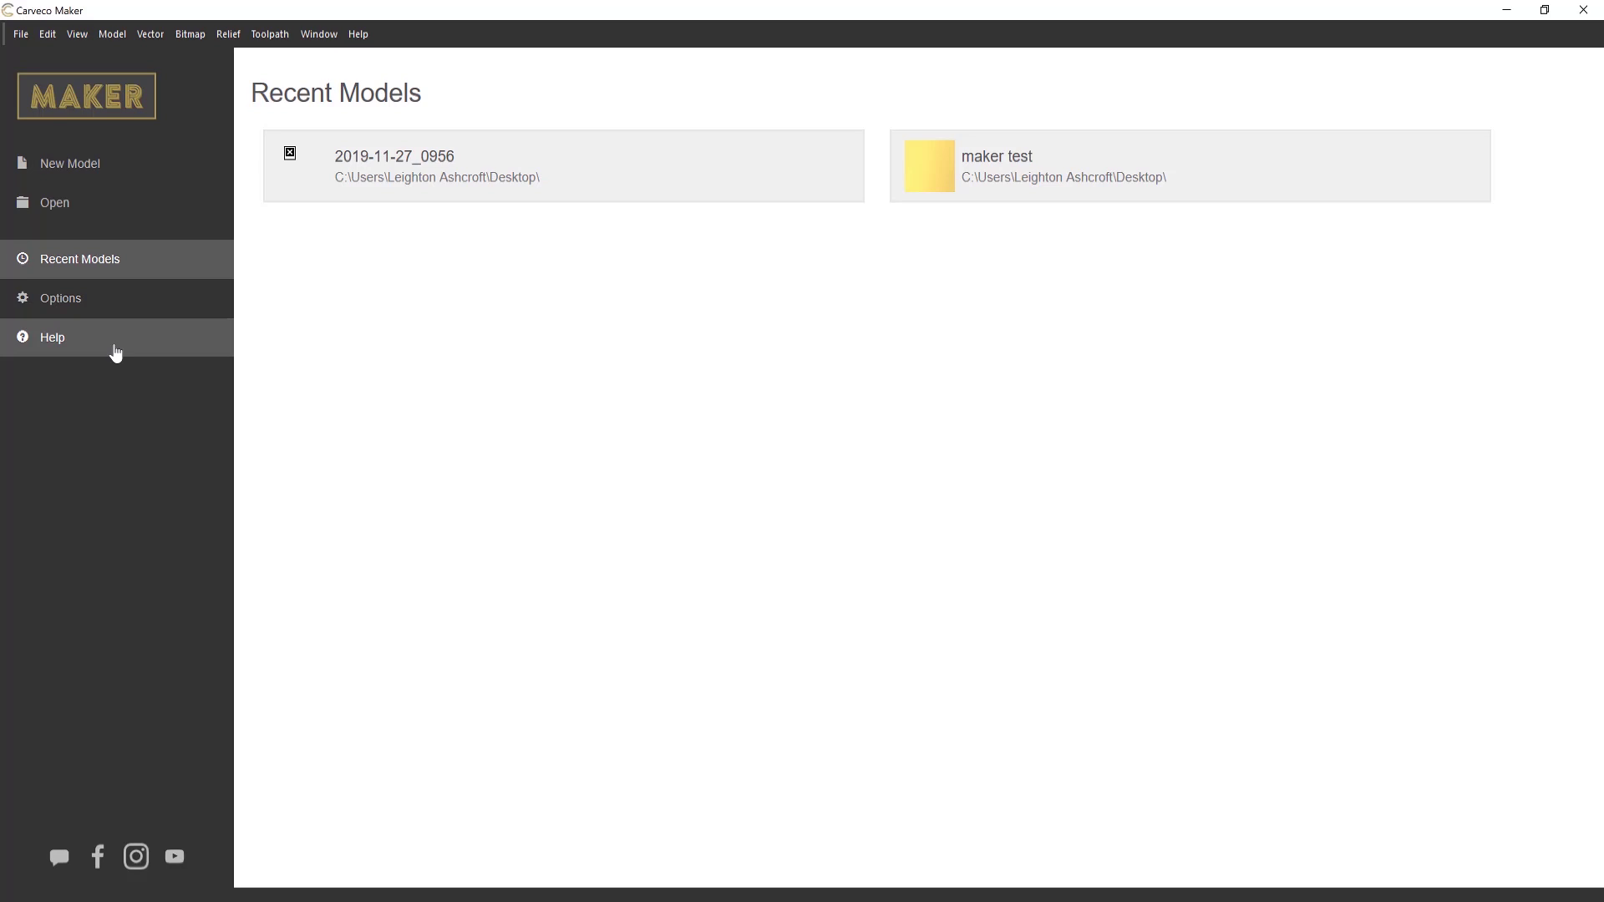
Create a new model 12 inches wide and 24 inches high with the job origin at its lower-left corner.
left_click(102, 165)
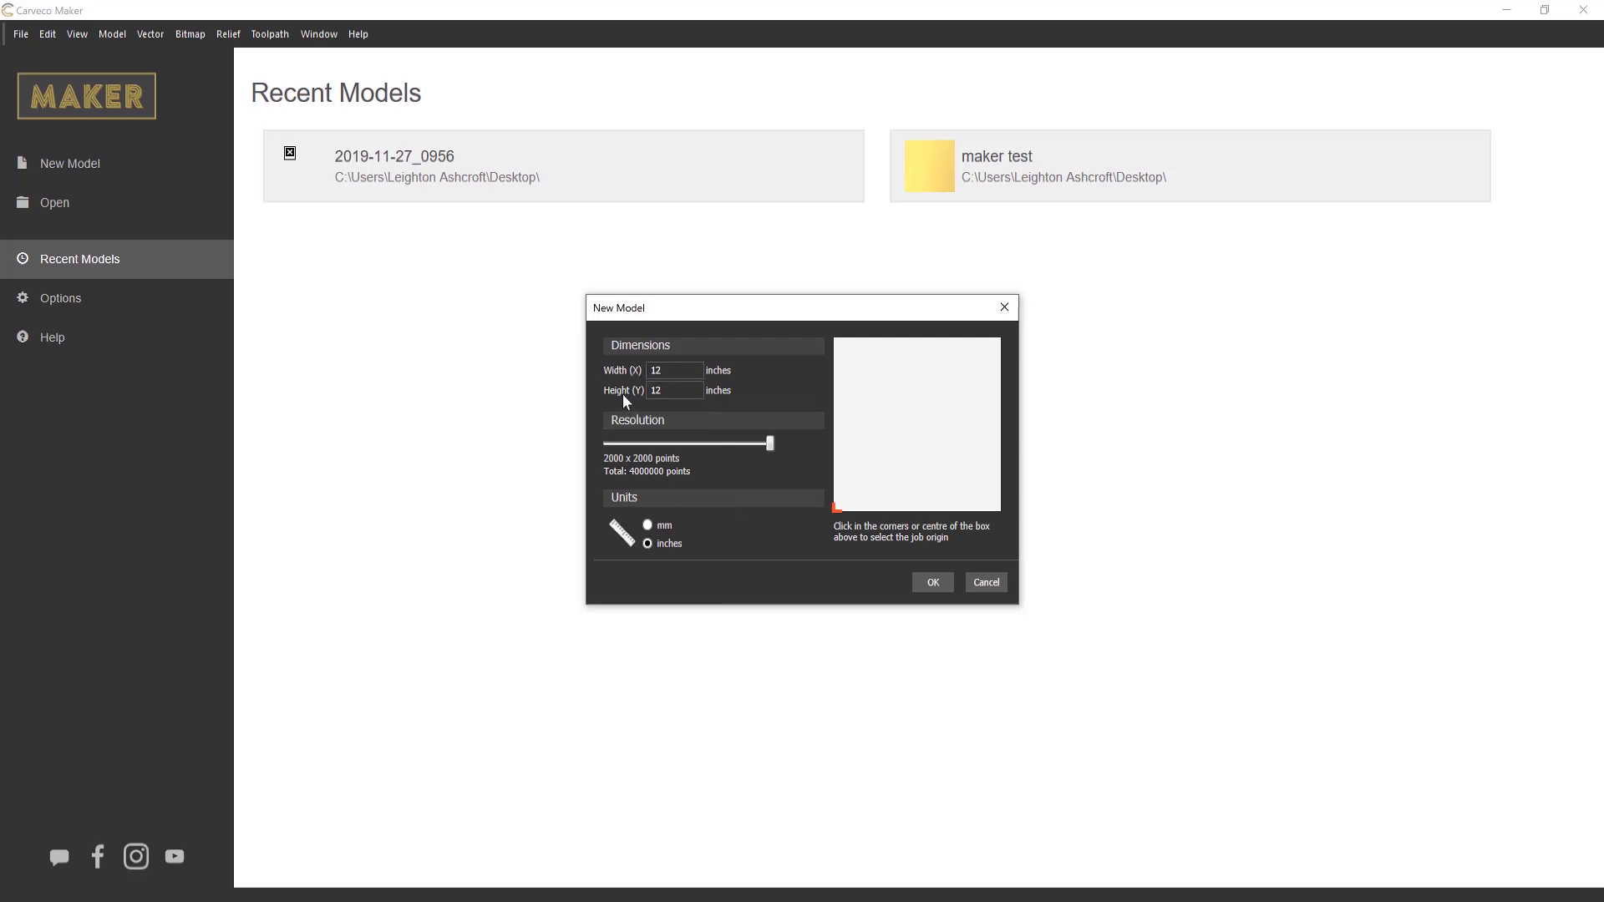
left_click_drag(695, 390, 651, 390)
type("24")
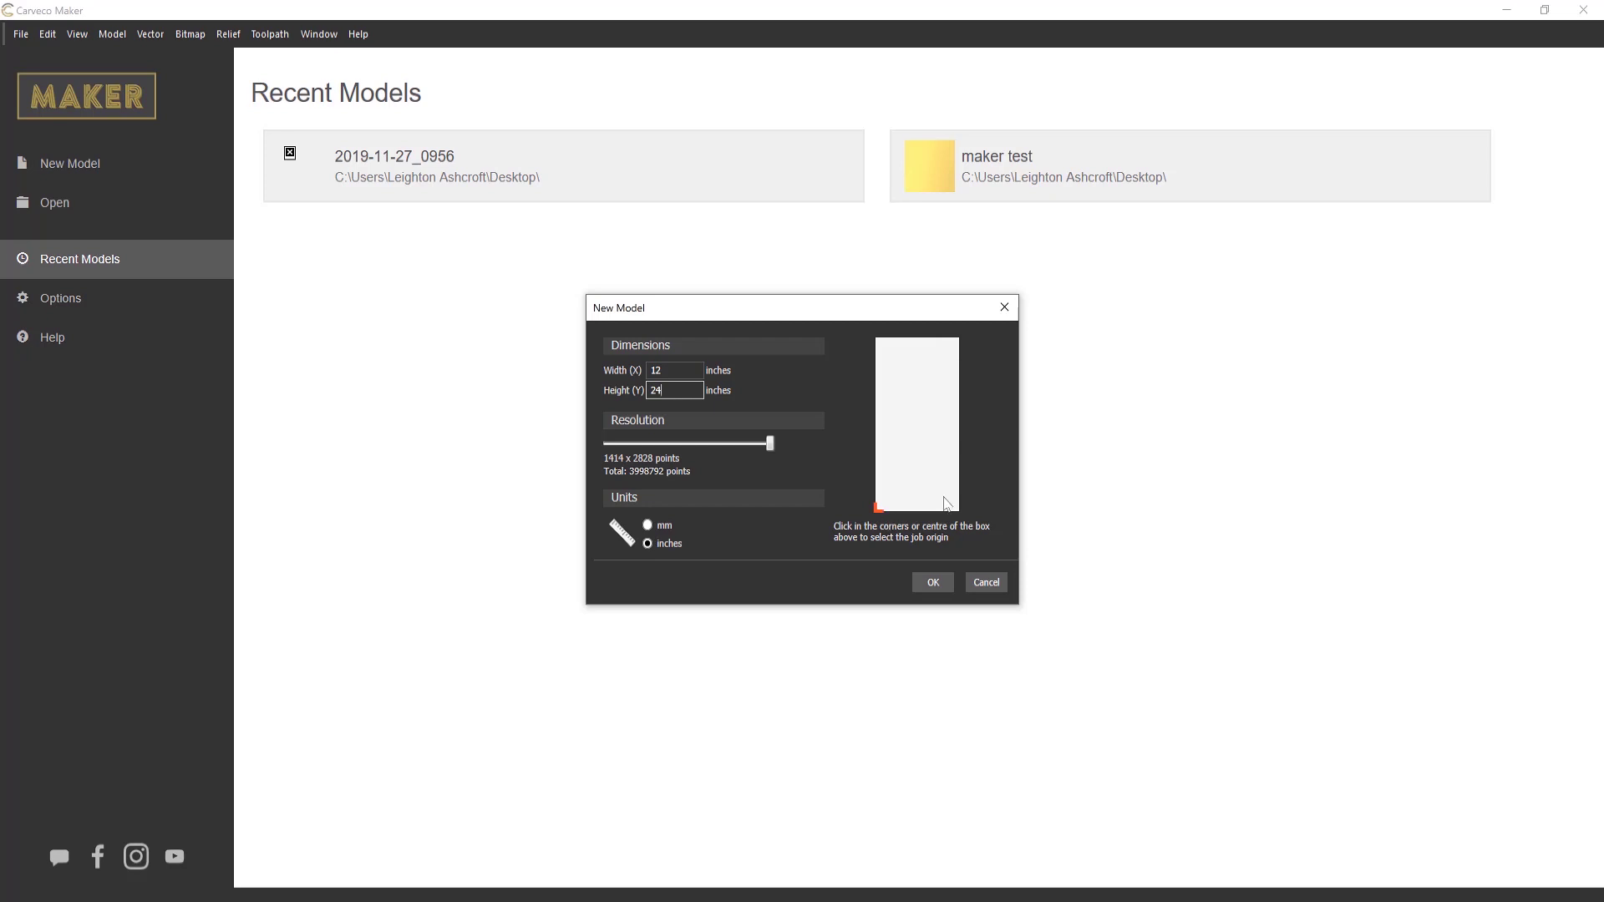
left_click(879, 343)
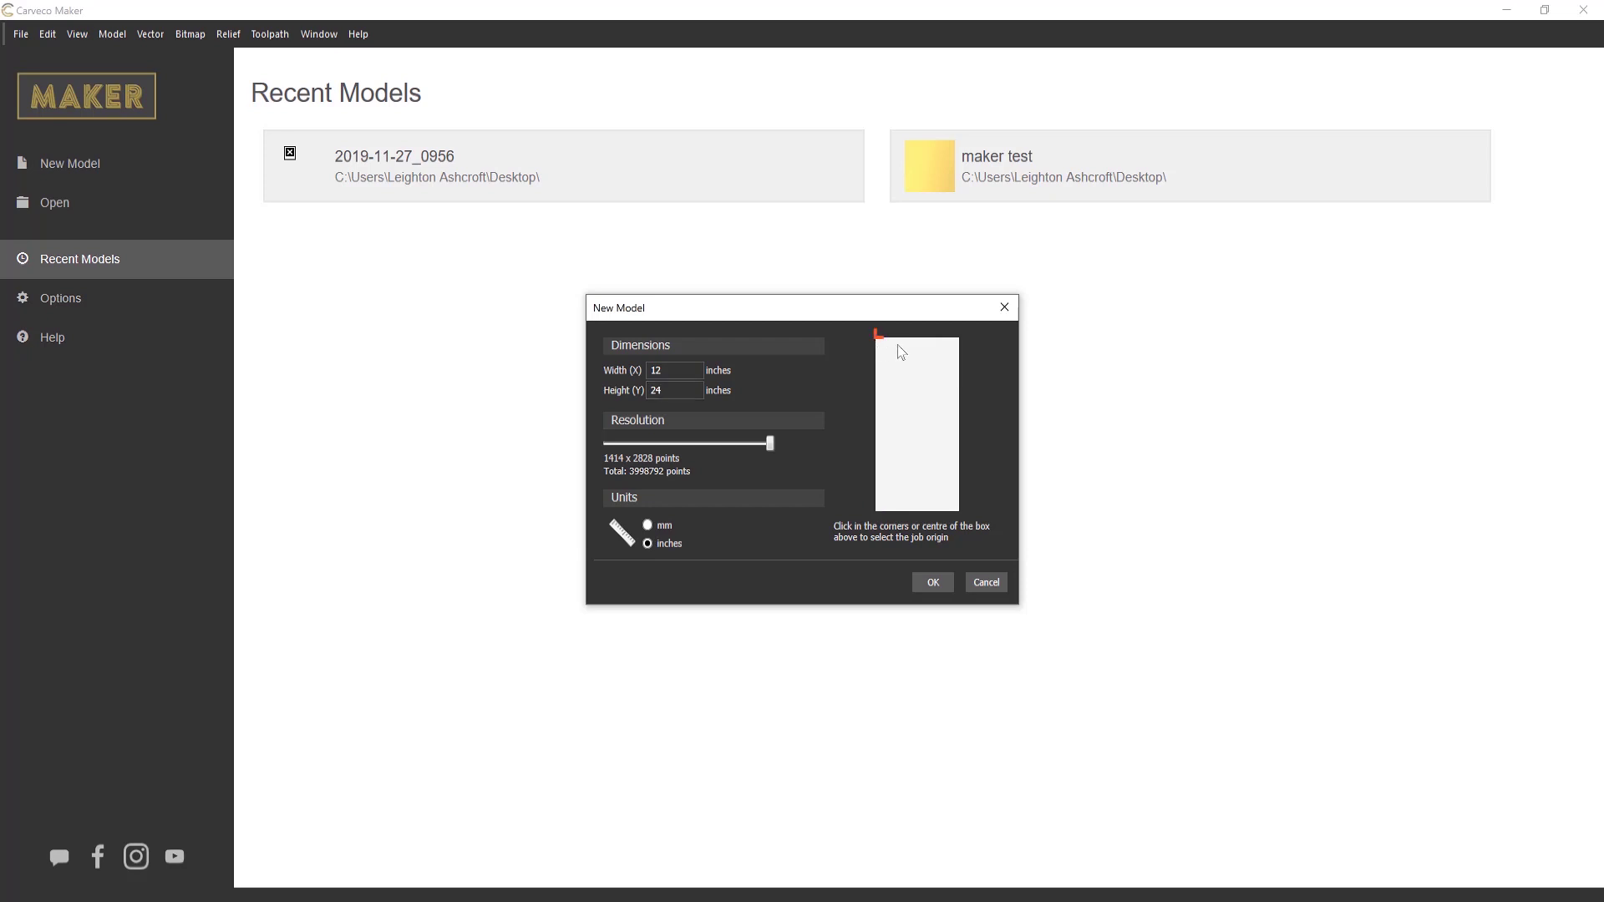
left_click(961, 340)
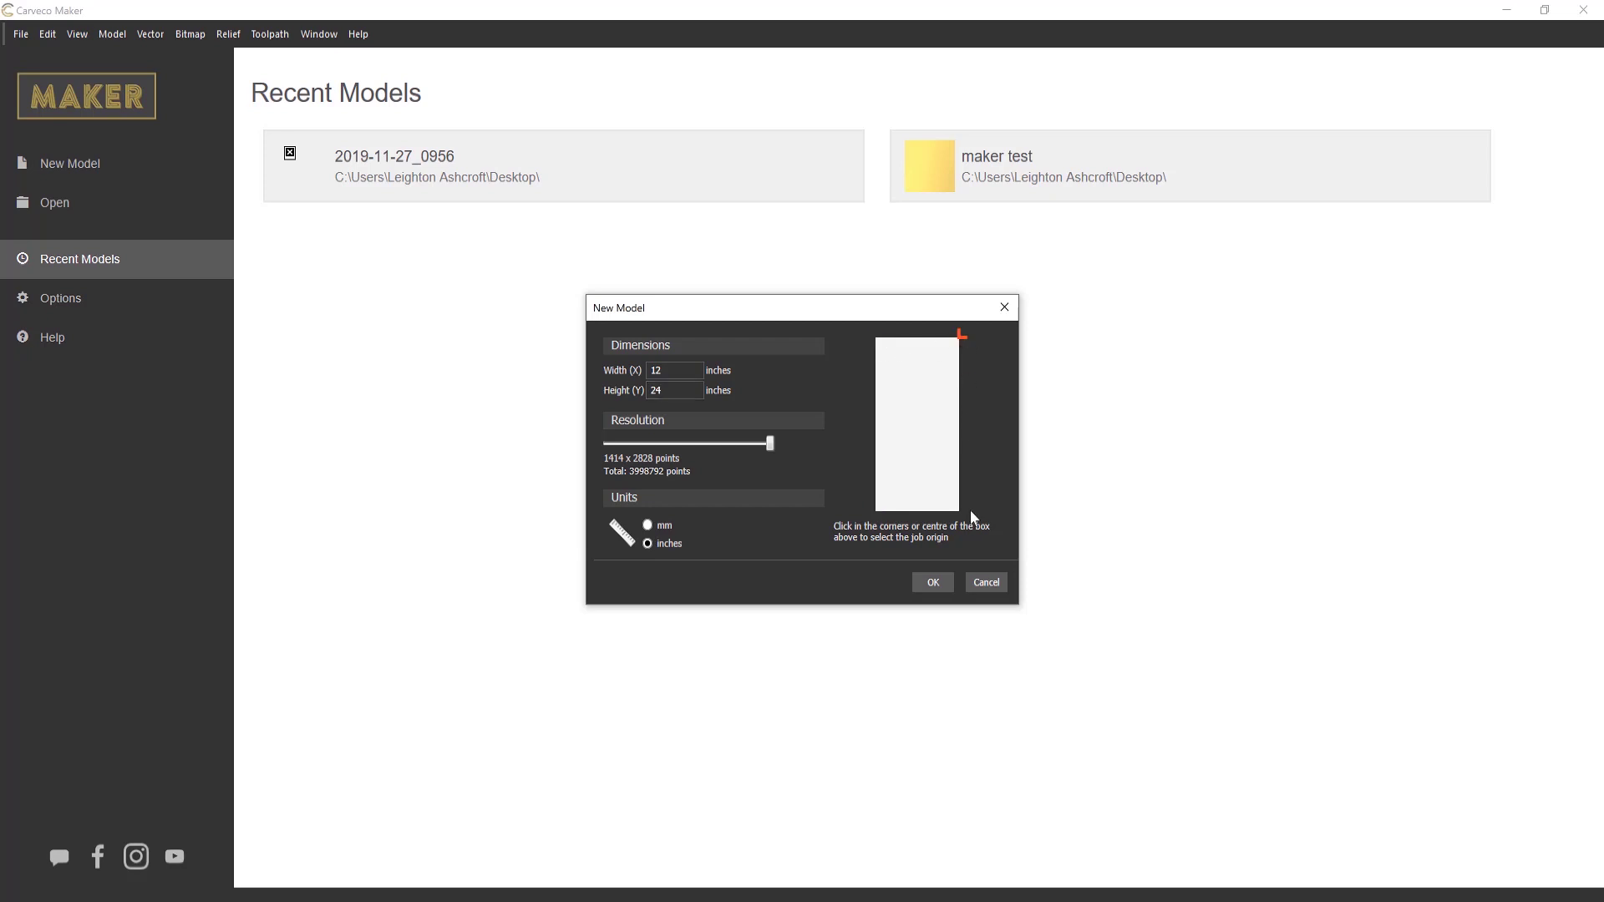
left_click(919, 428)
left_click(878, 511)
left_click(930, 585)
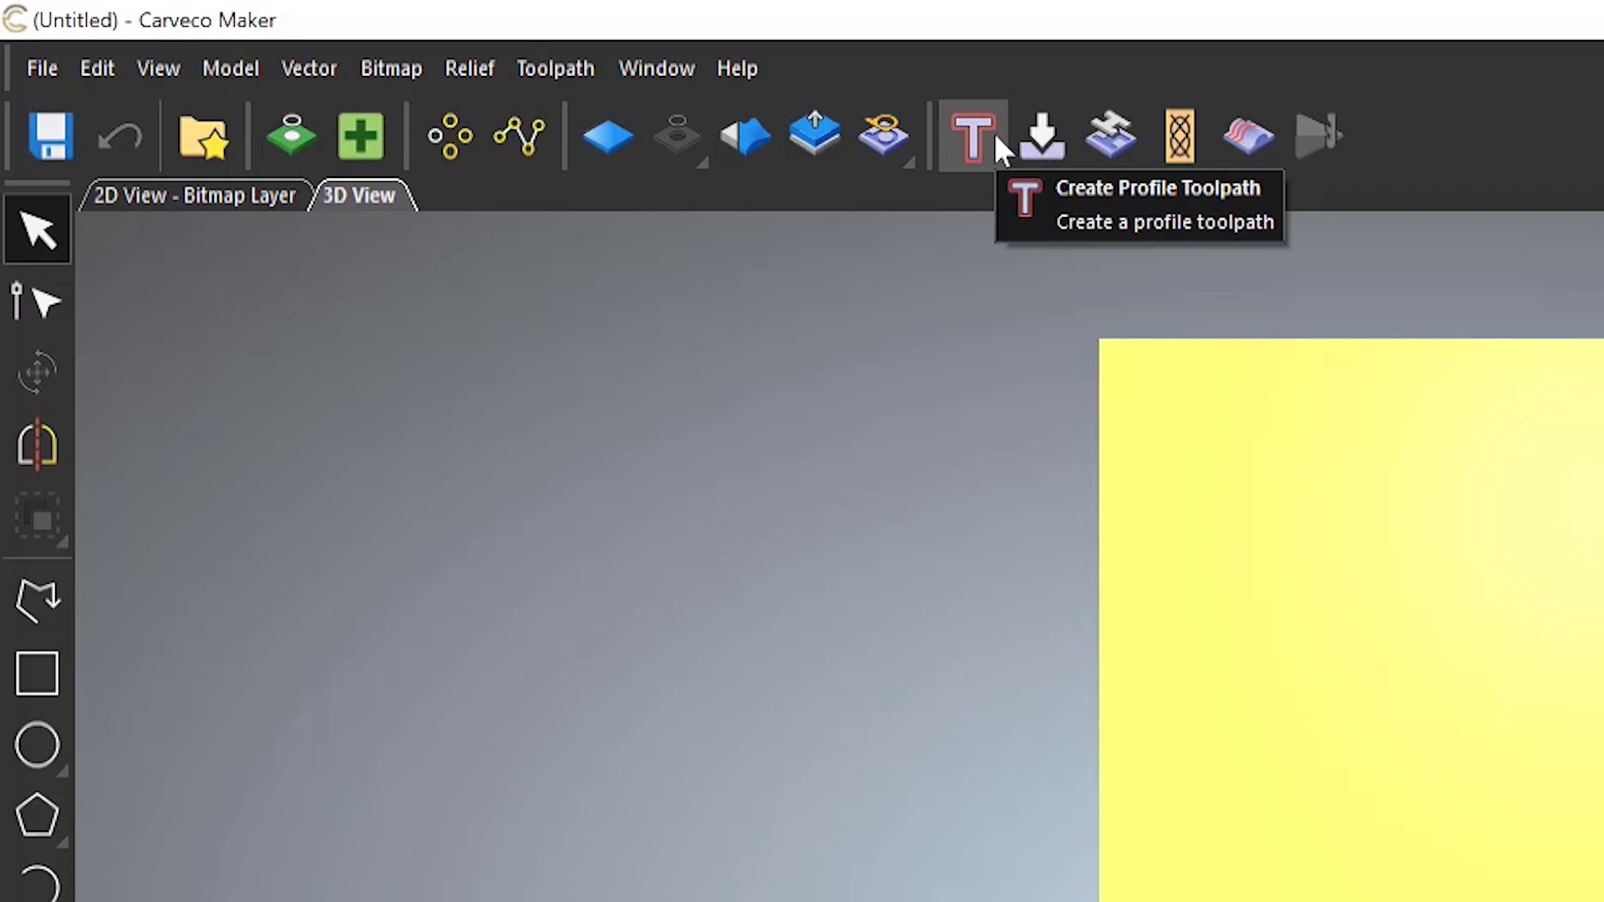
left_click(330, 79)
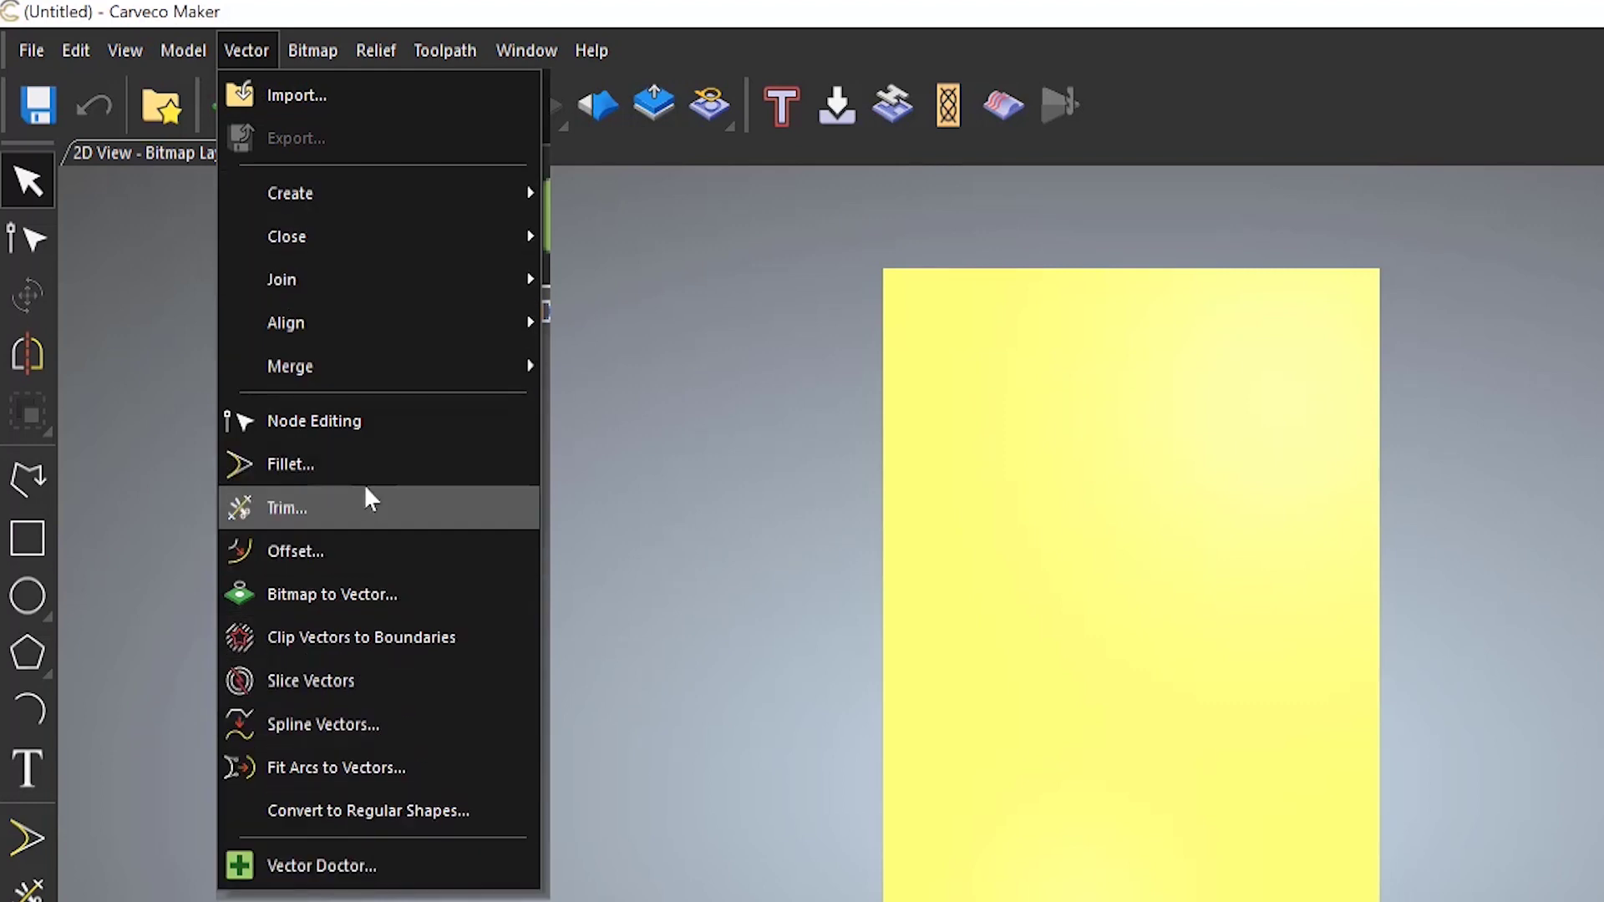
mouse_move(359, 326)
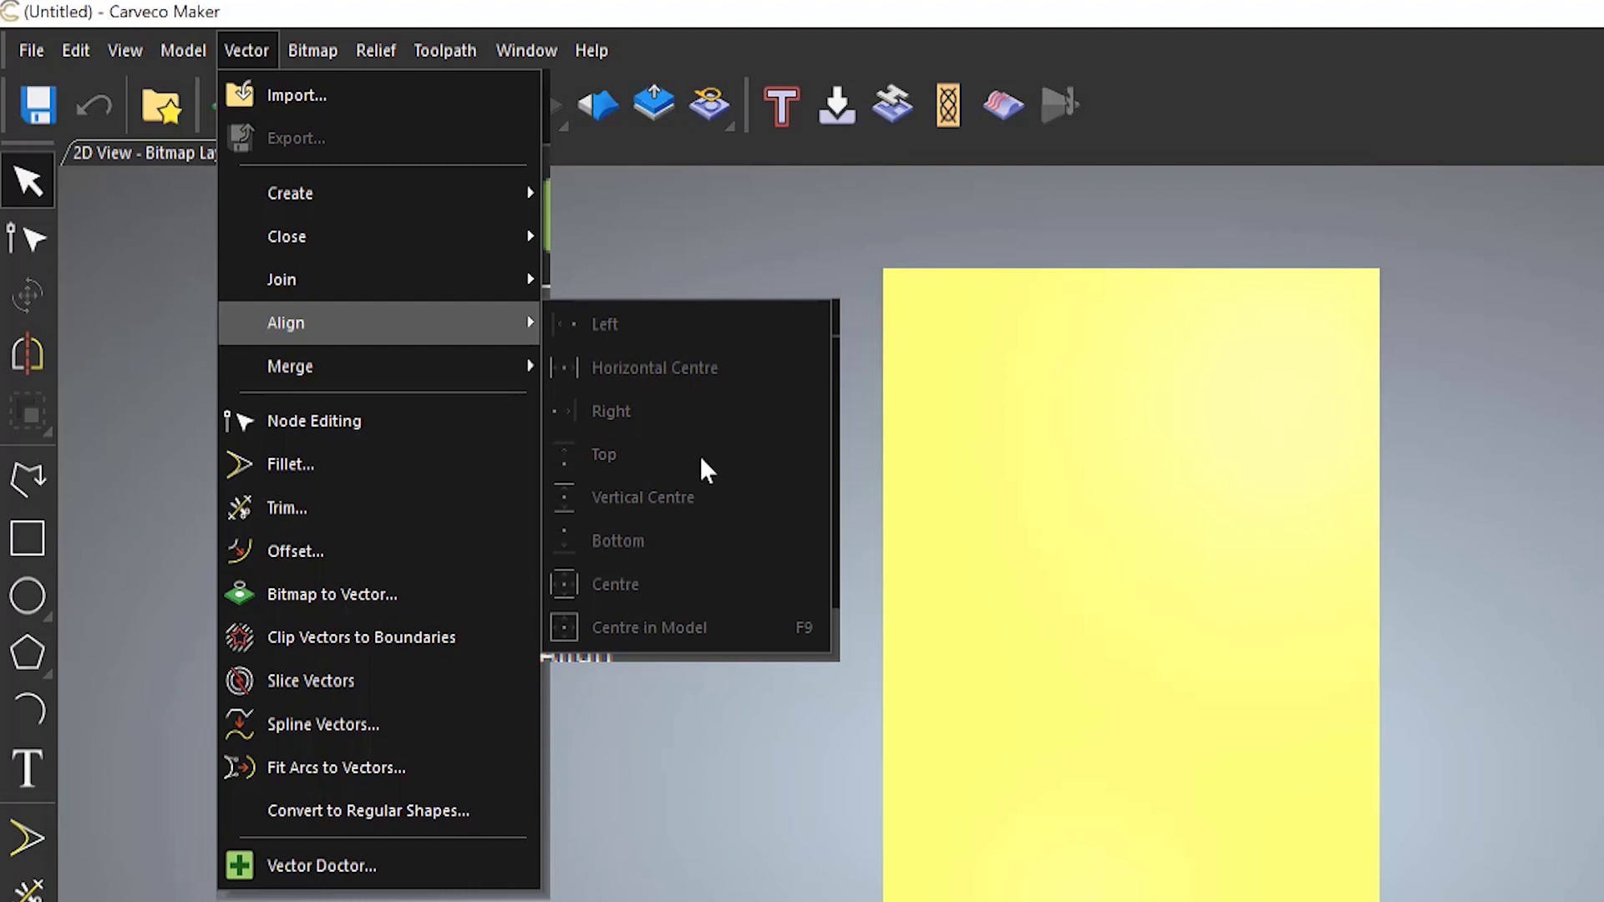
left_click(722, 63)
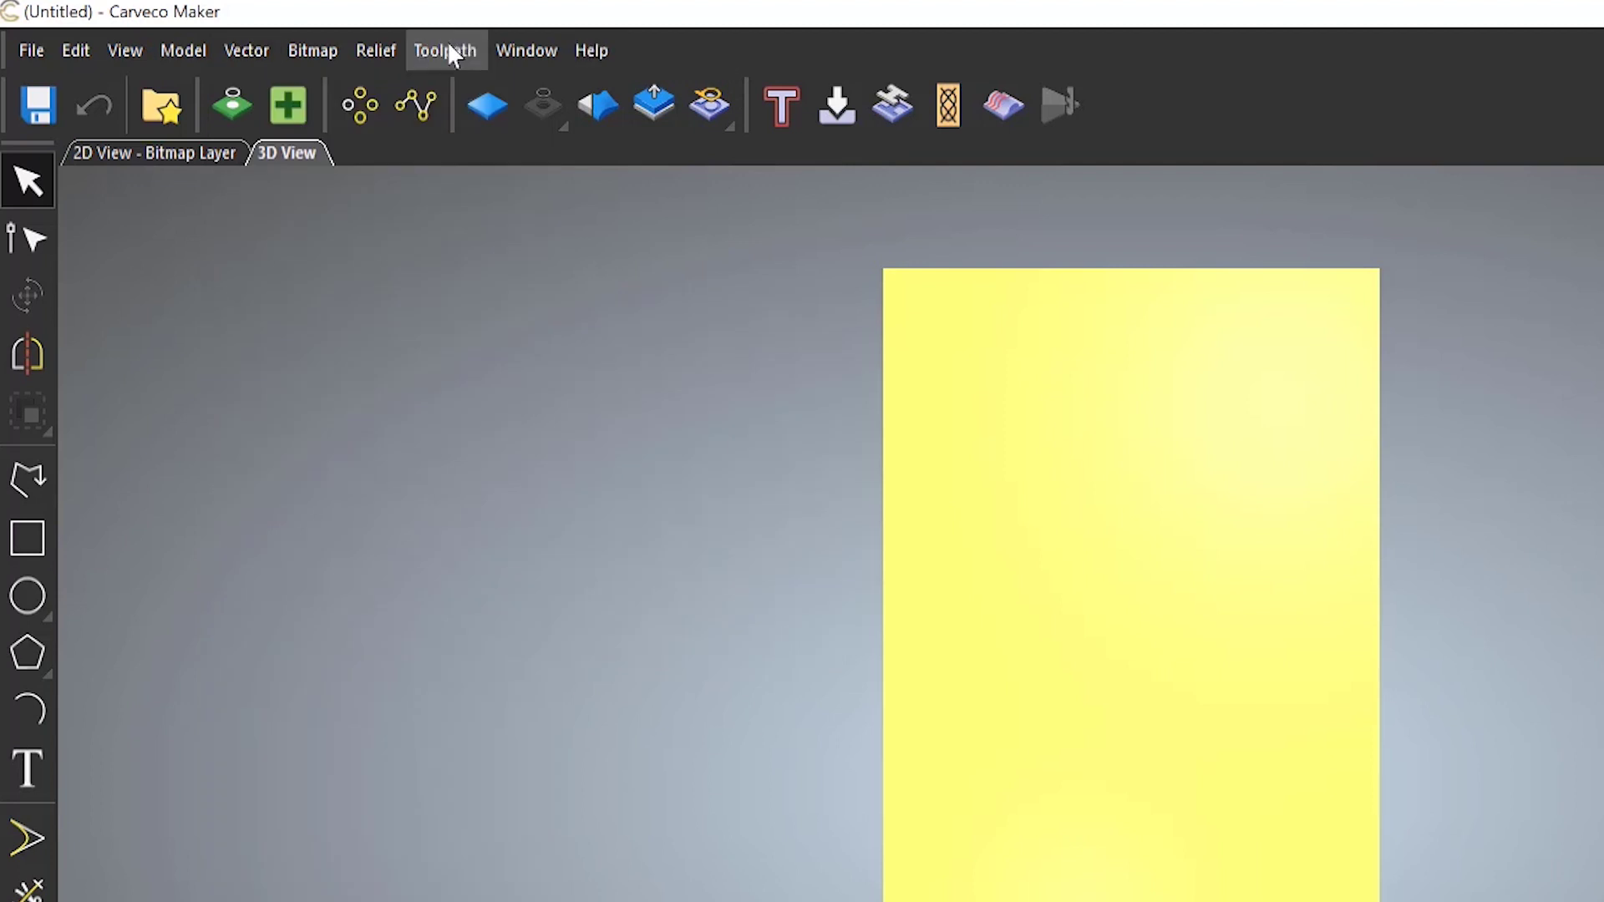
left_click(312, 51)
left_click(376, 50)
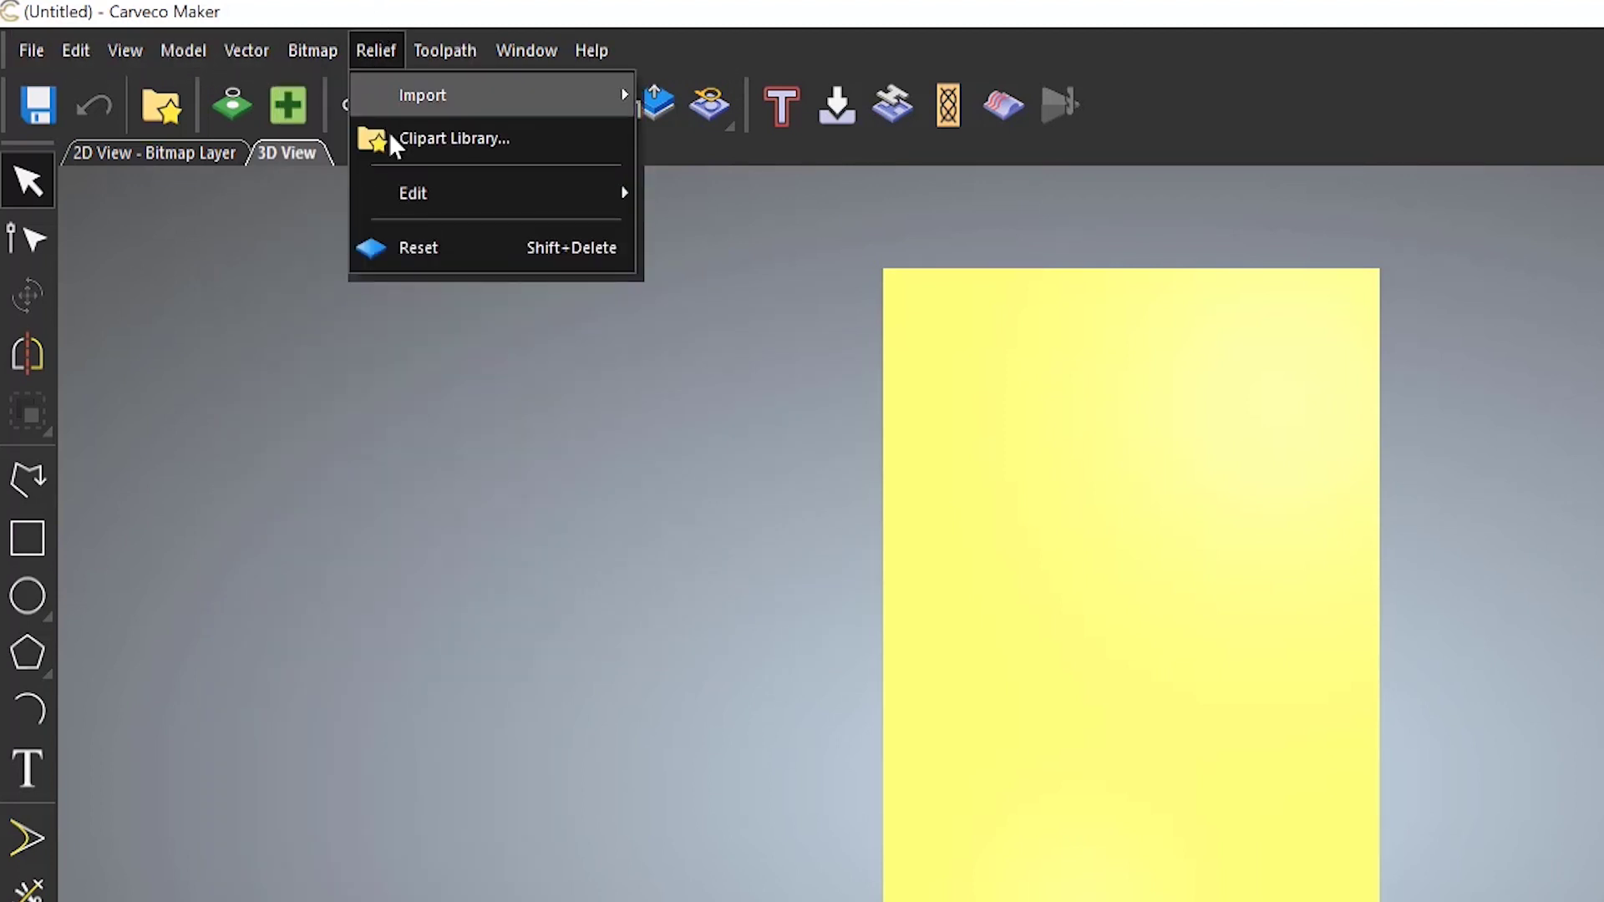
left_click(1364, 46)
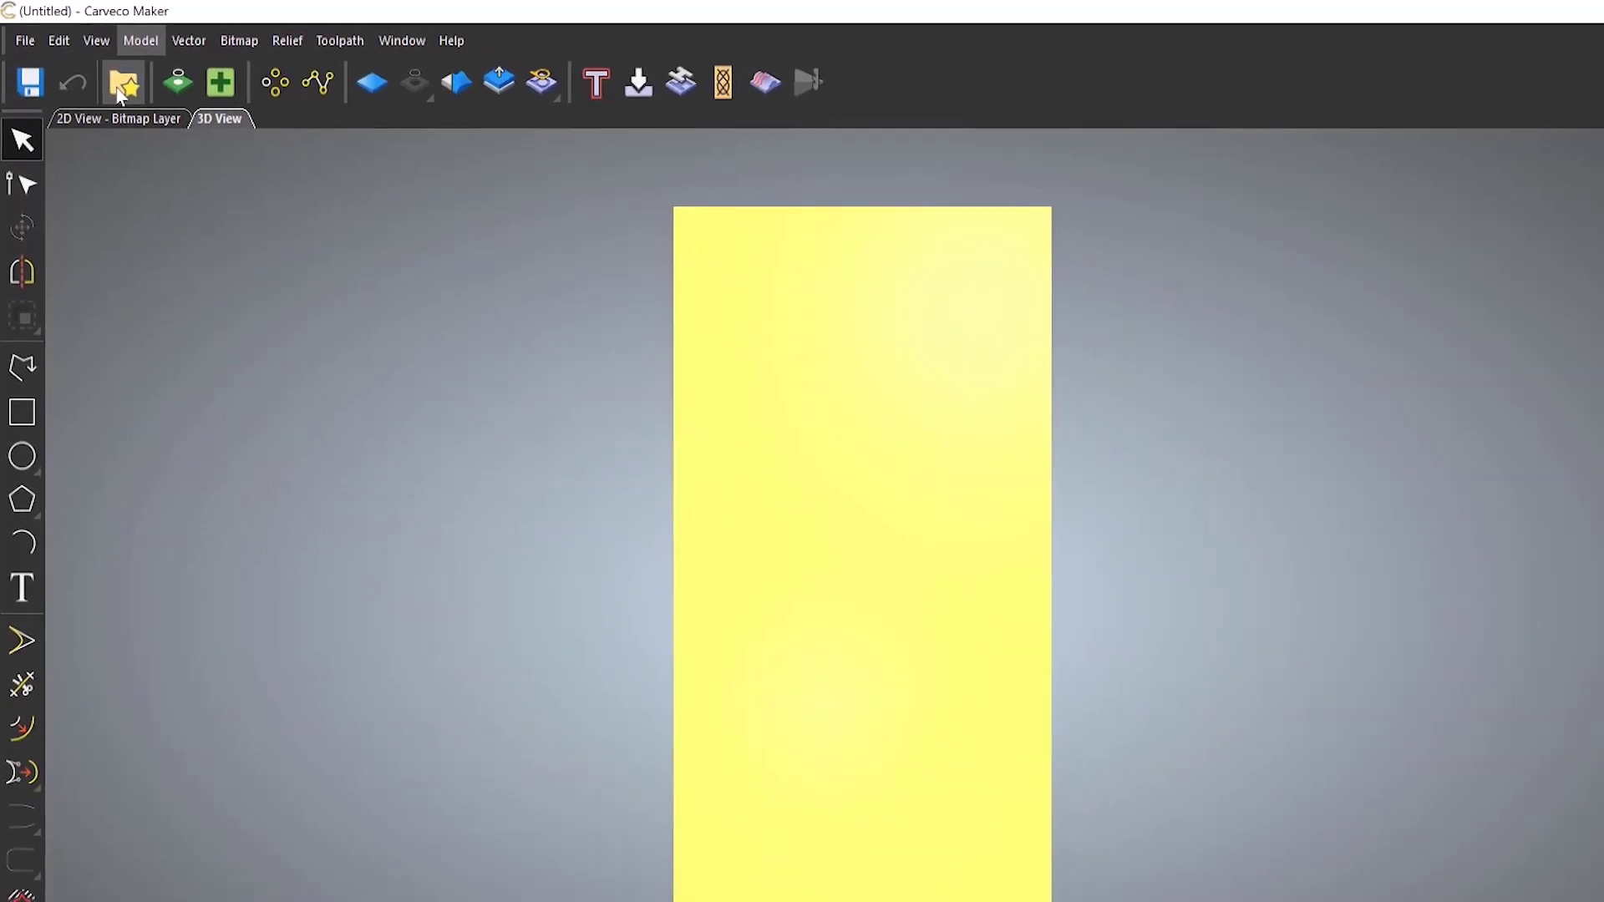
Open the relief clipart library and browse its Crosses and Greenery categories.
left_click(100, 70)
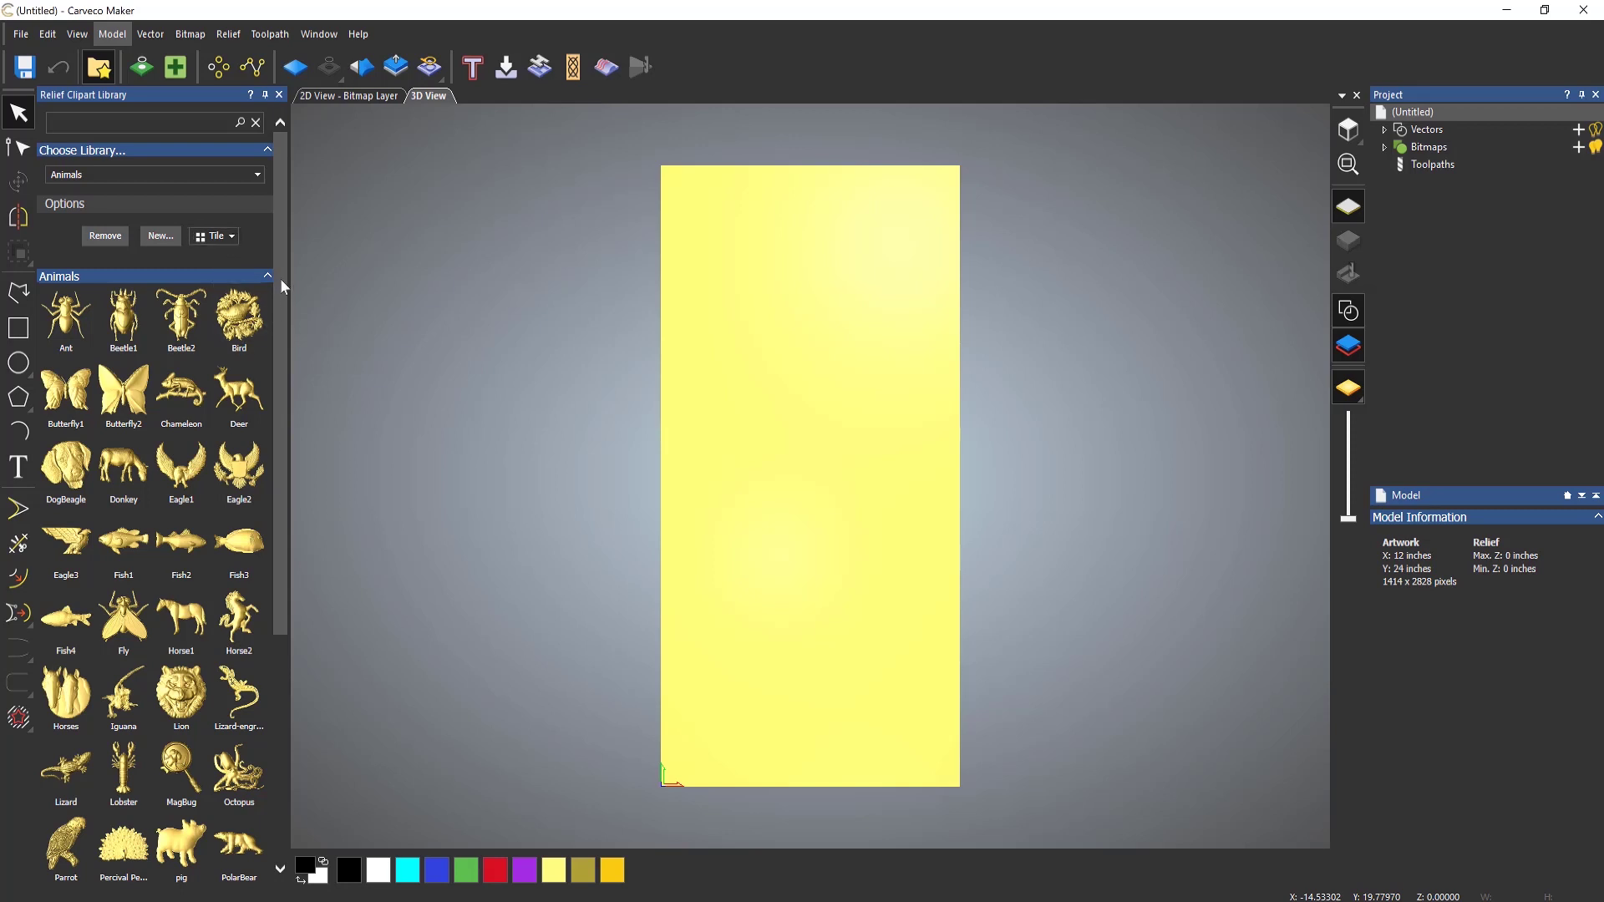
left_click(99, 173)
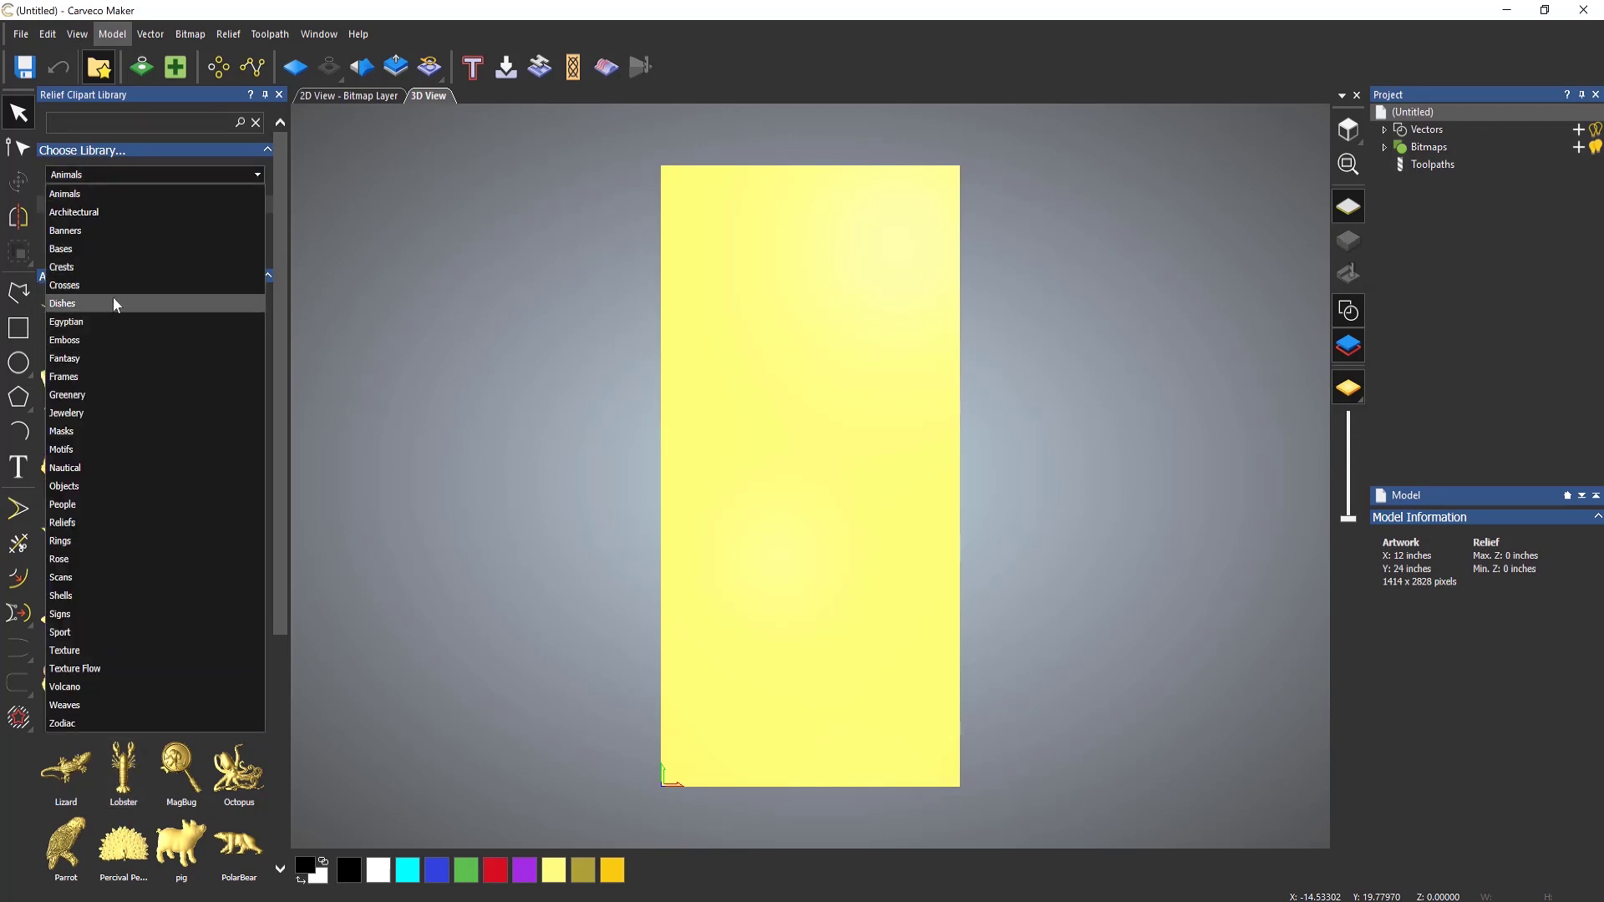
left_click(112, 285)
left_click(126, 176)
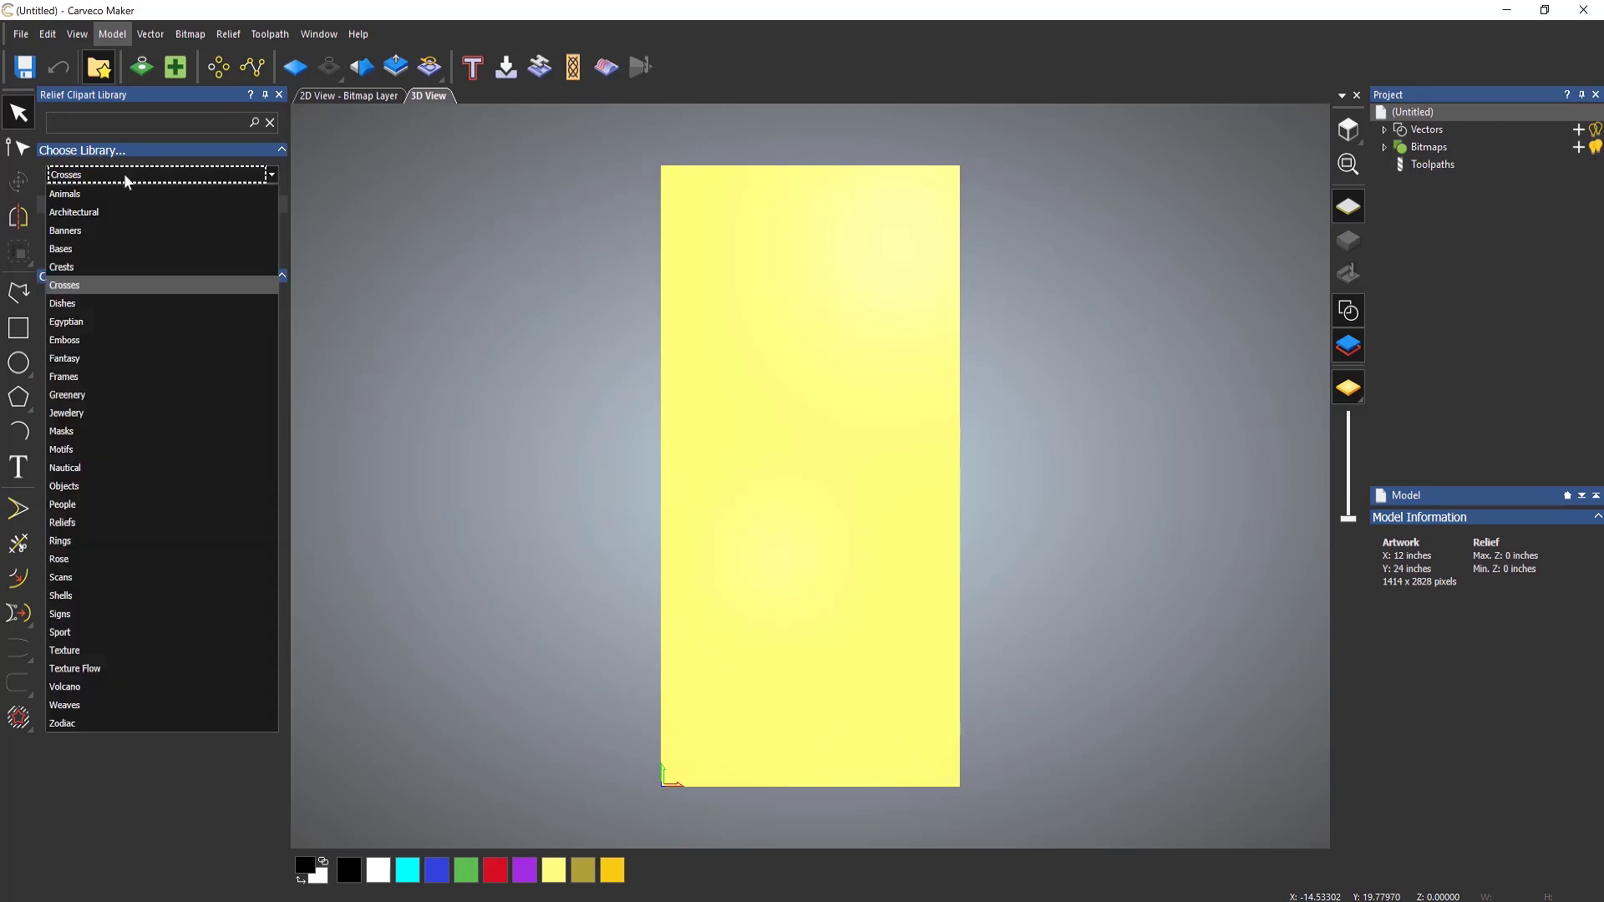
left_click(83, 400)
scroll(179, 500, "down", 10)
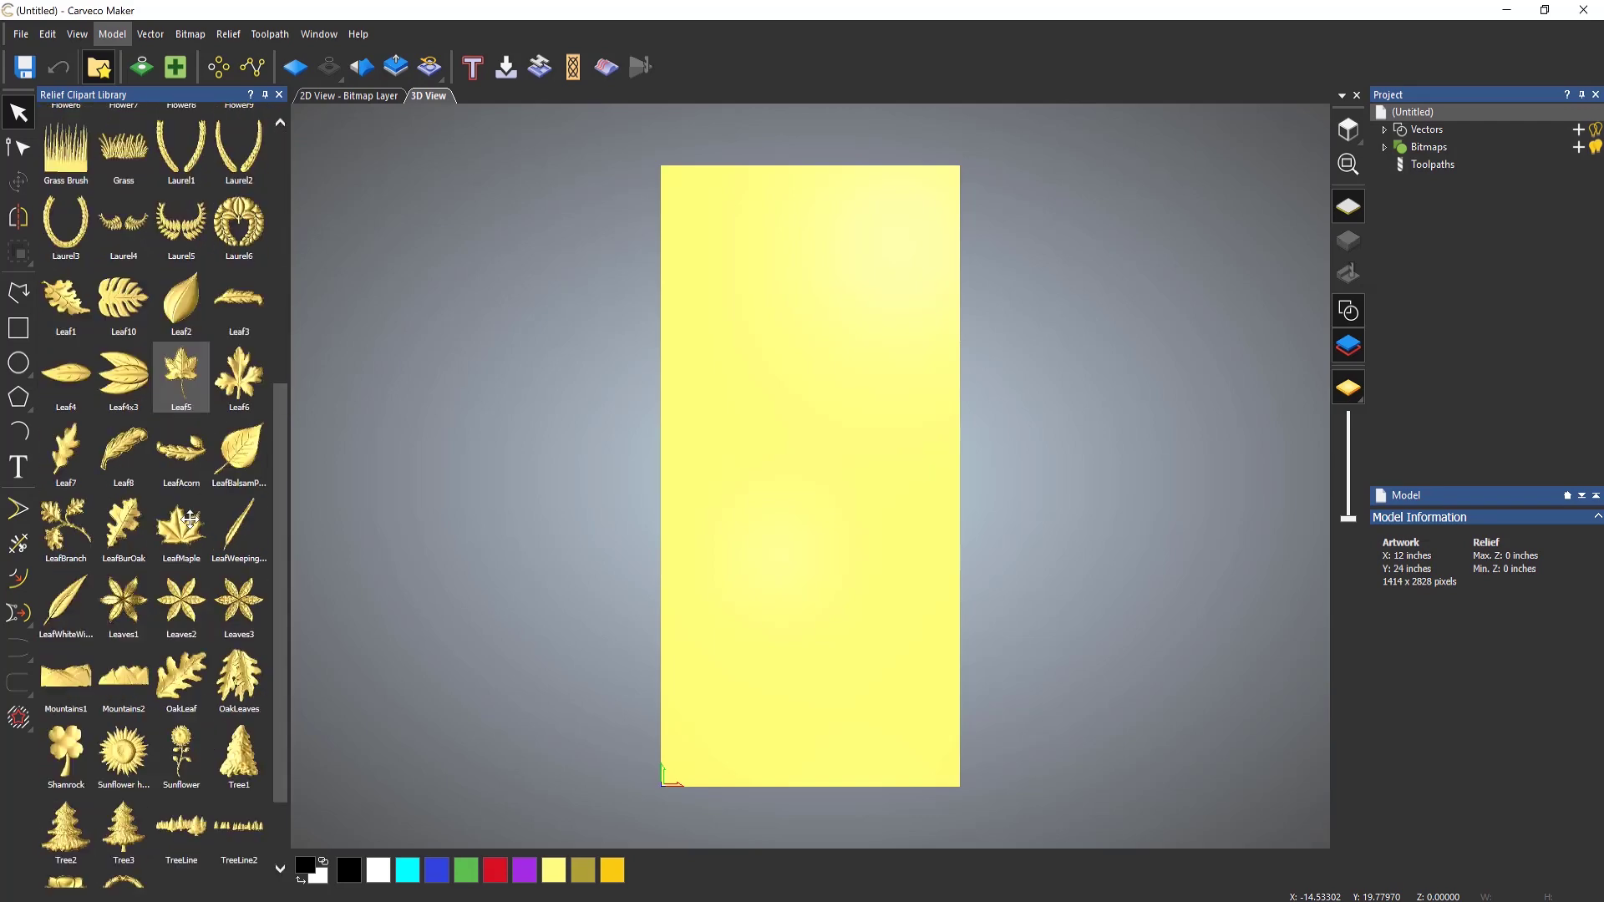
scroll(194, 520, "up", 10)
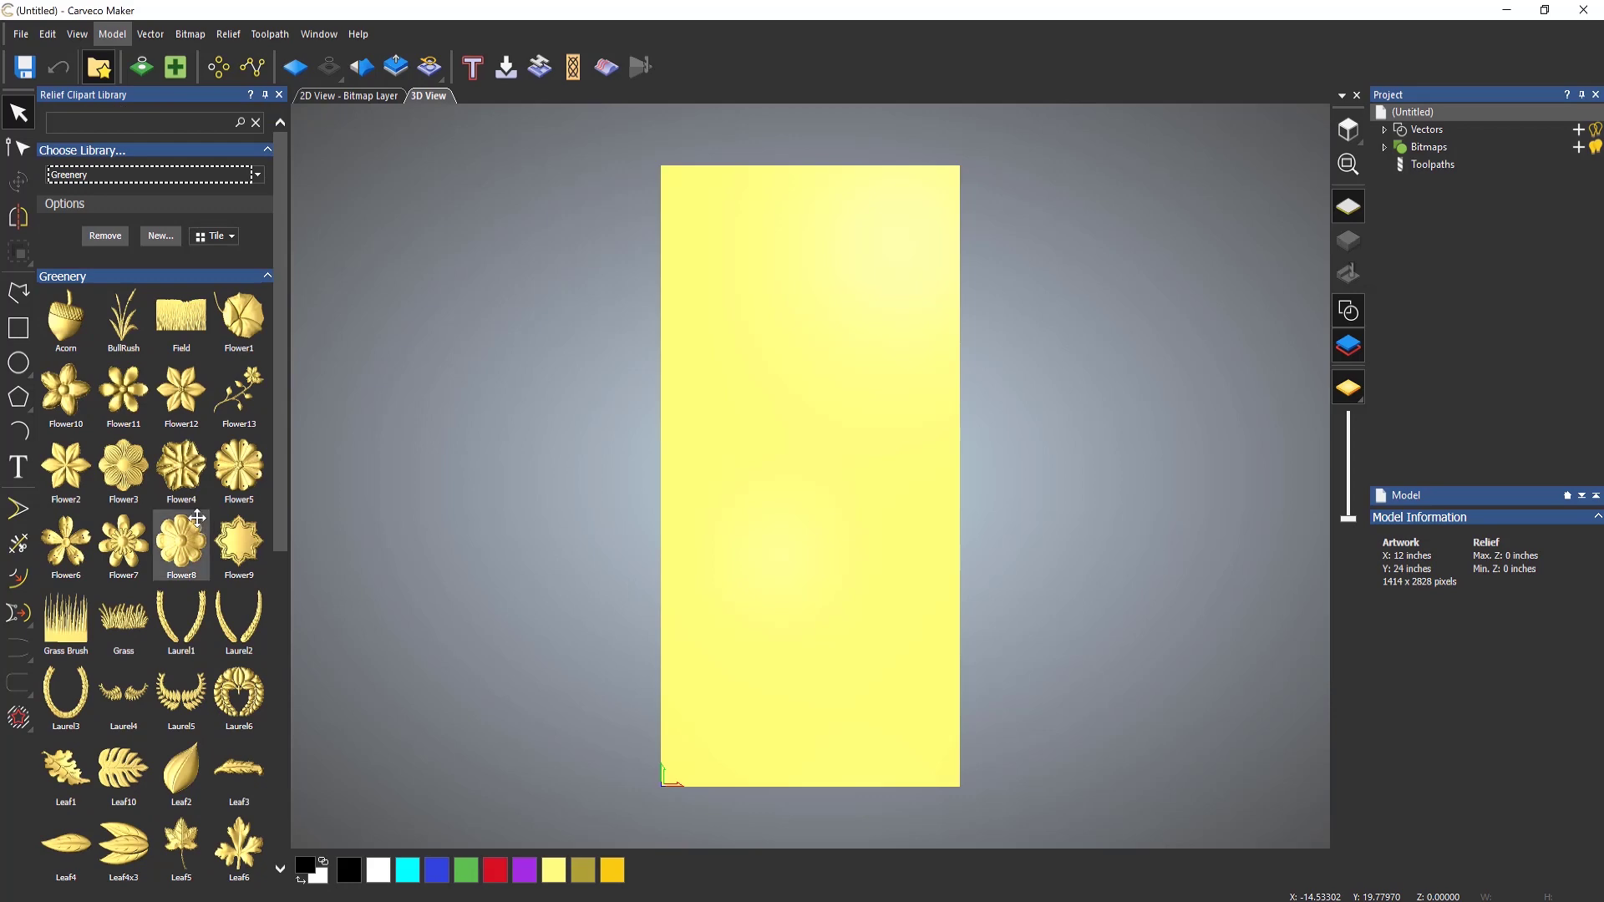
scroll(205, 525, "down", 9)
scroll(208, 528, "down", 3)
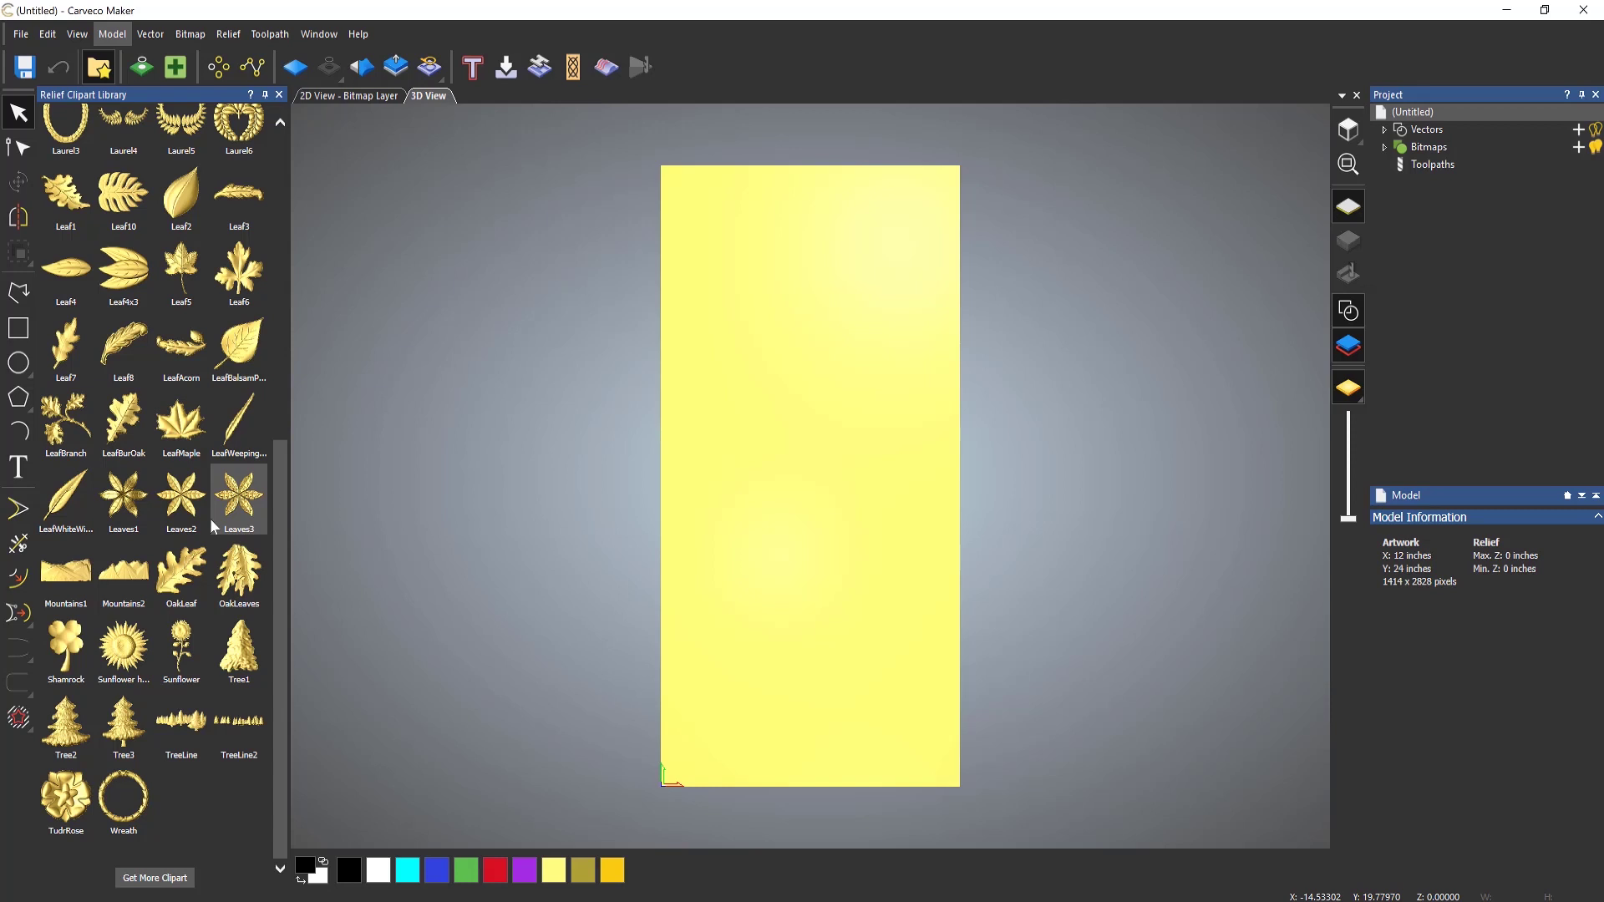
View the web page for downloading more relief clipart, and close both the page and the clipart library.
left_click(169, 882)
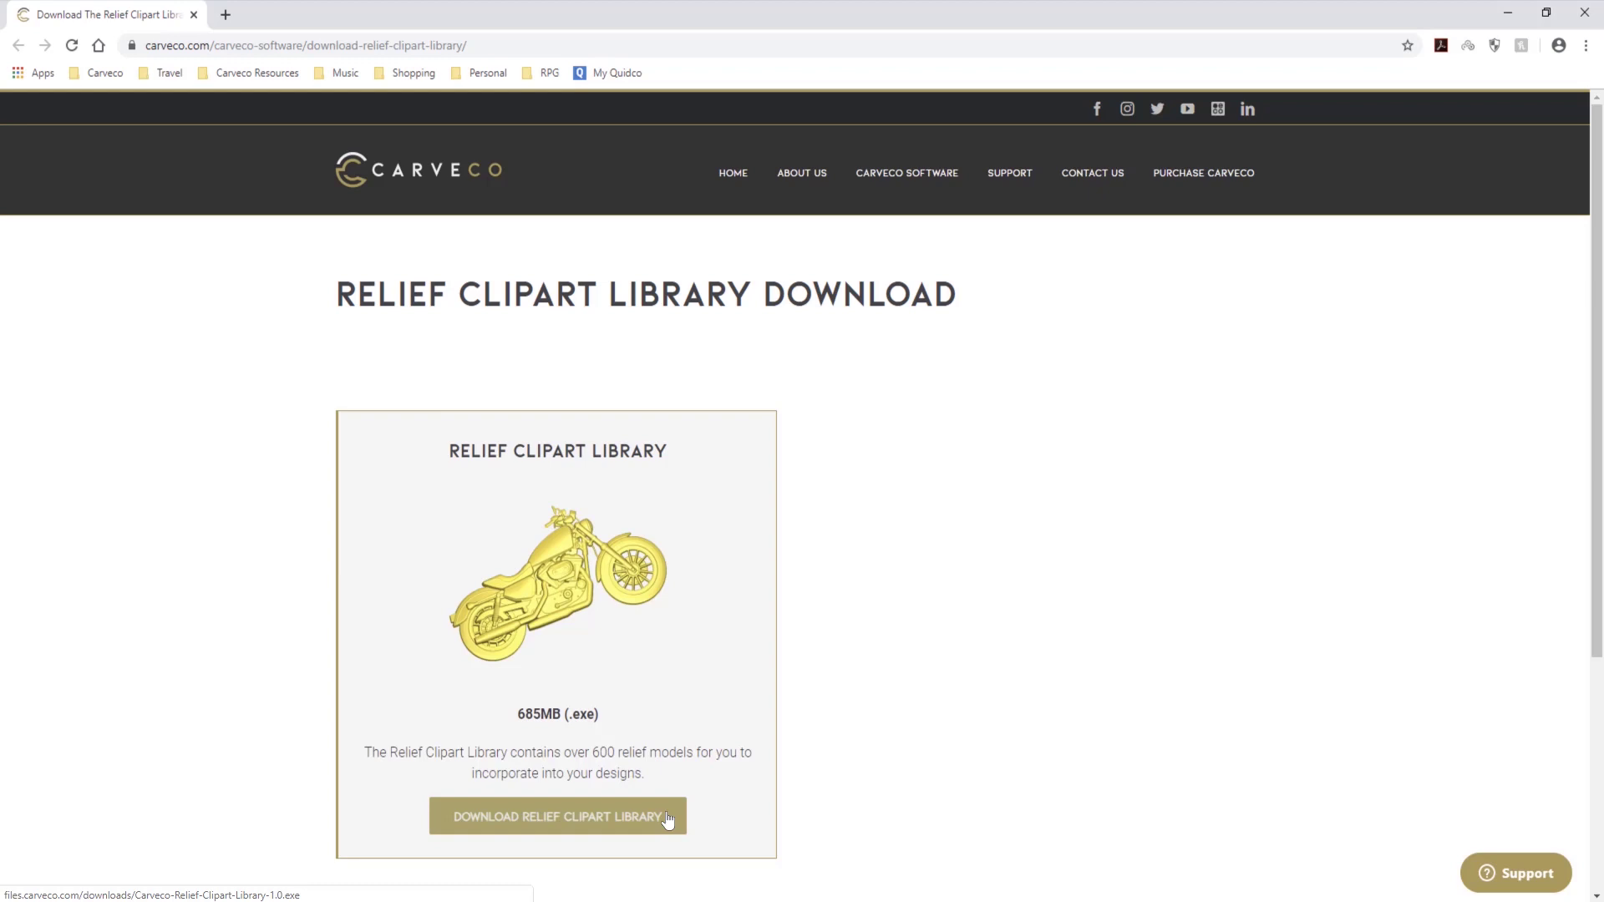
left_click(1585, 8)
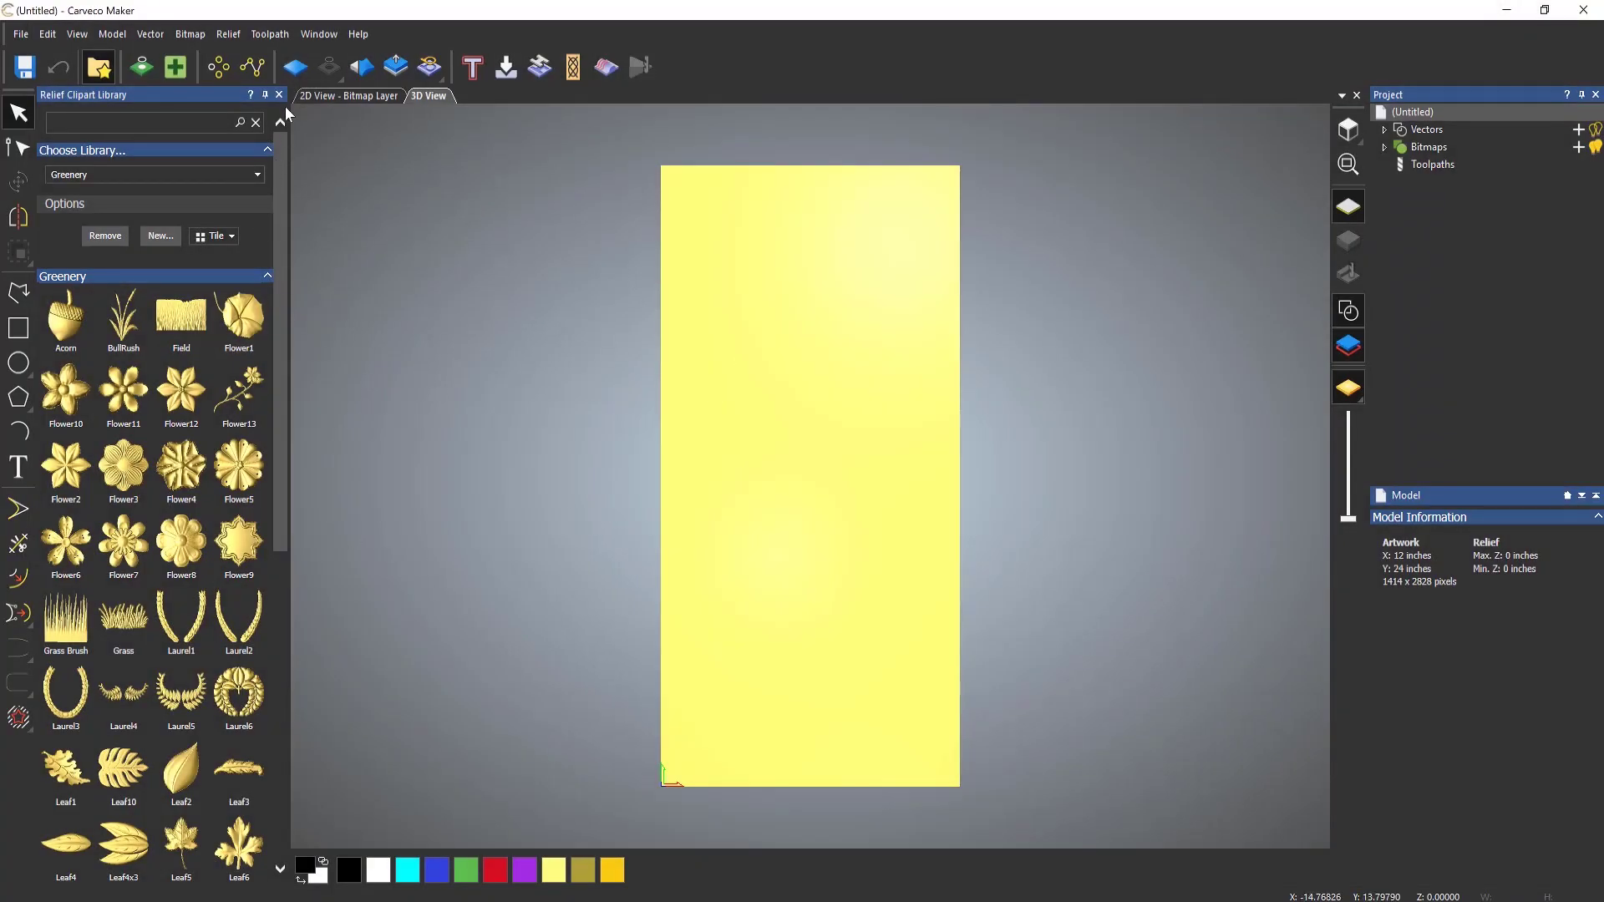
left_click(280, 96)
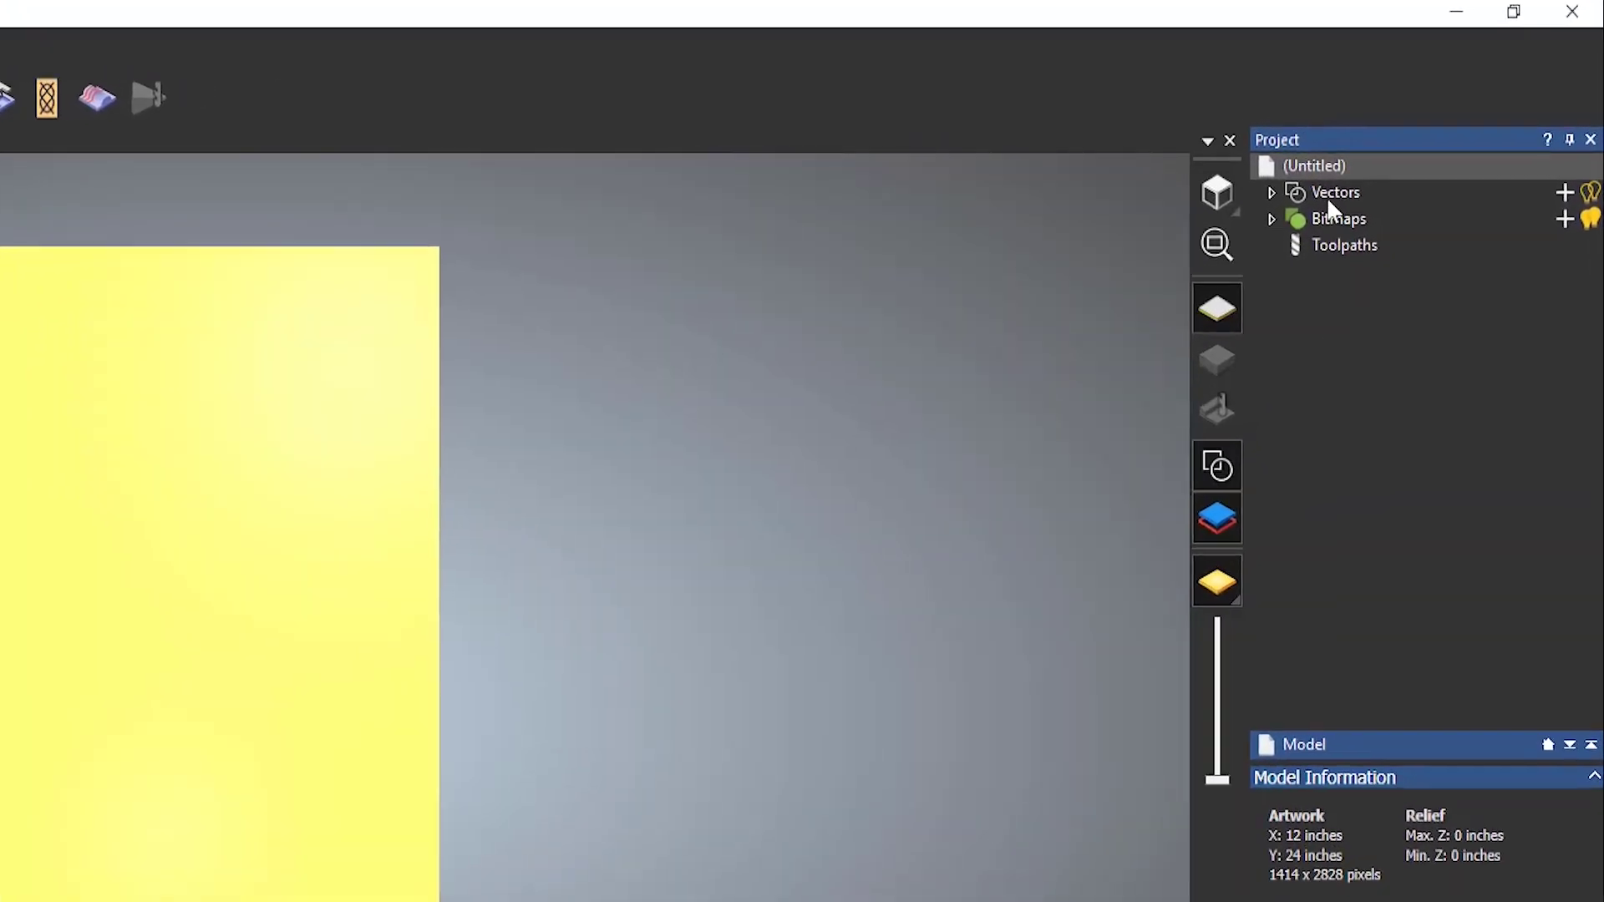
Expand the vector layers in the project tree and review the model information and toolpath operations.
left_click(1349, 183)
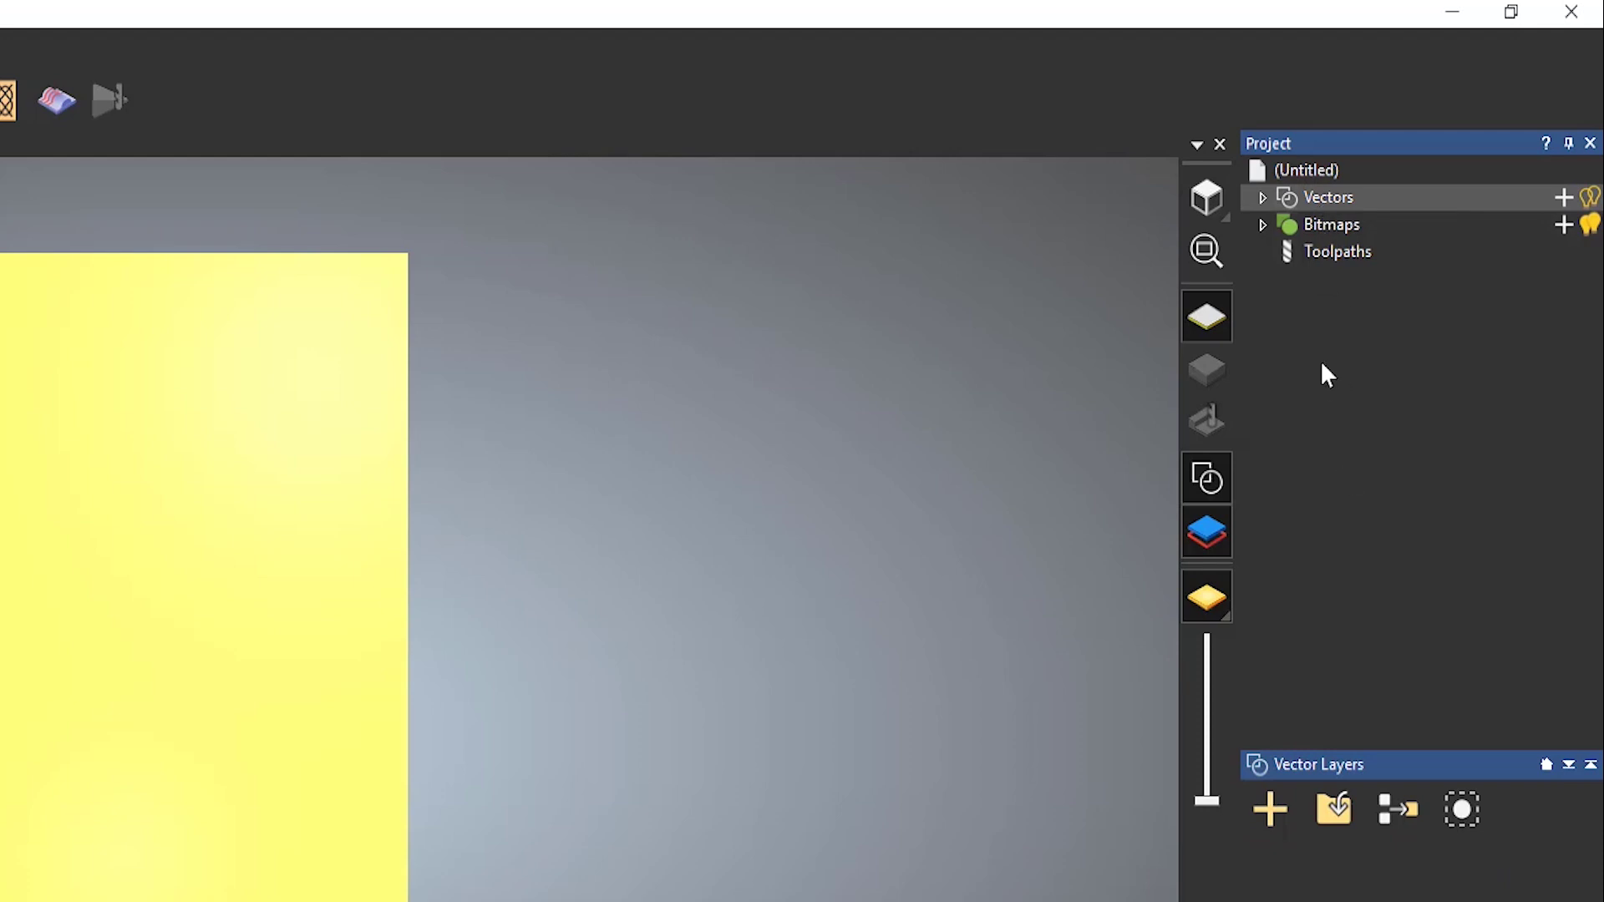
left_click(1262, 197)
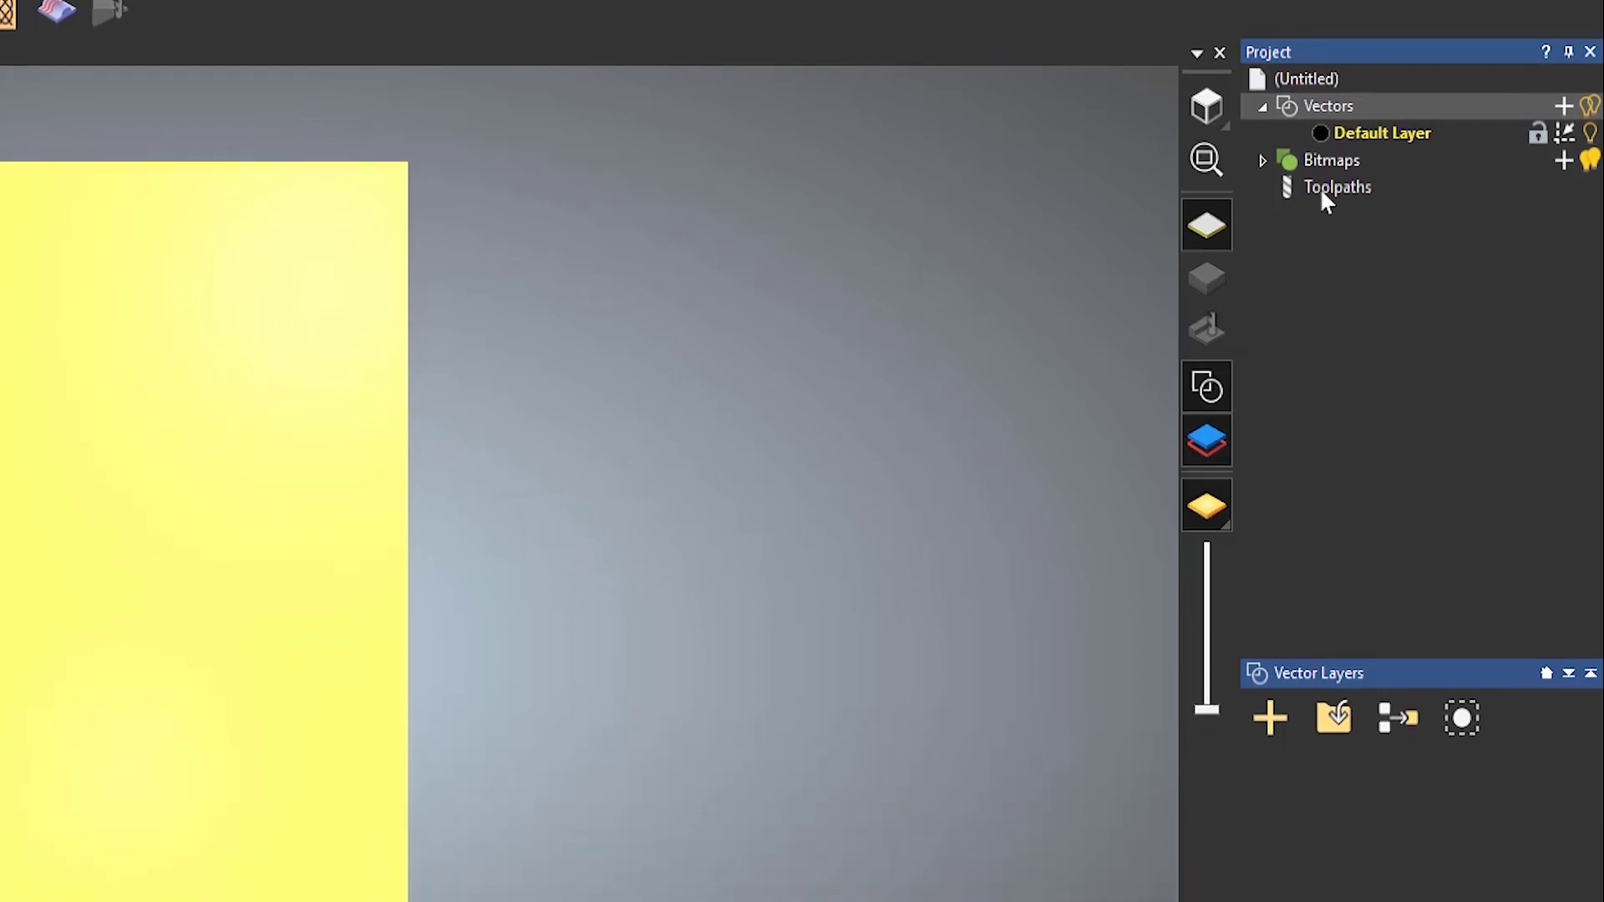
left_click(1332, 280)
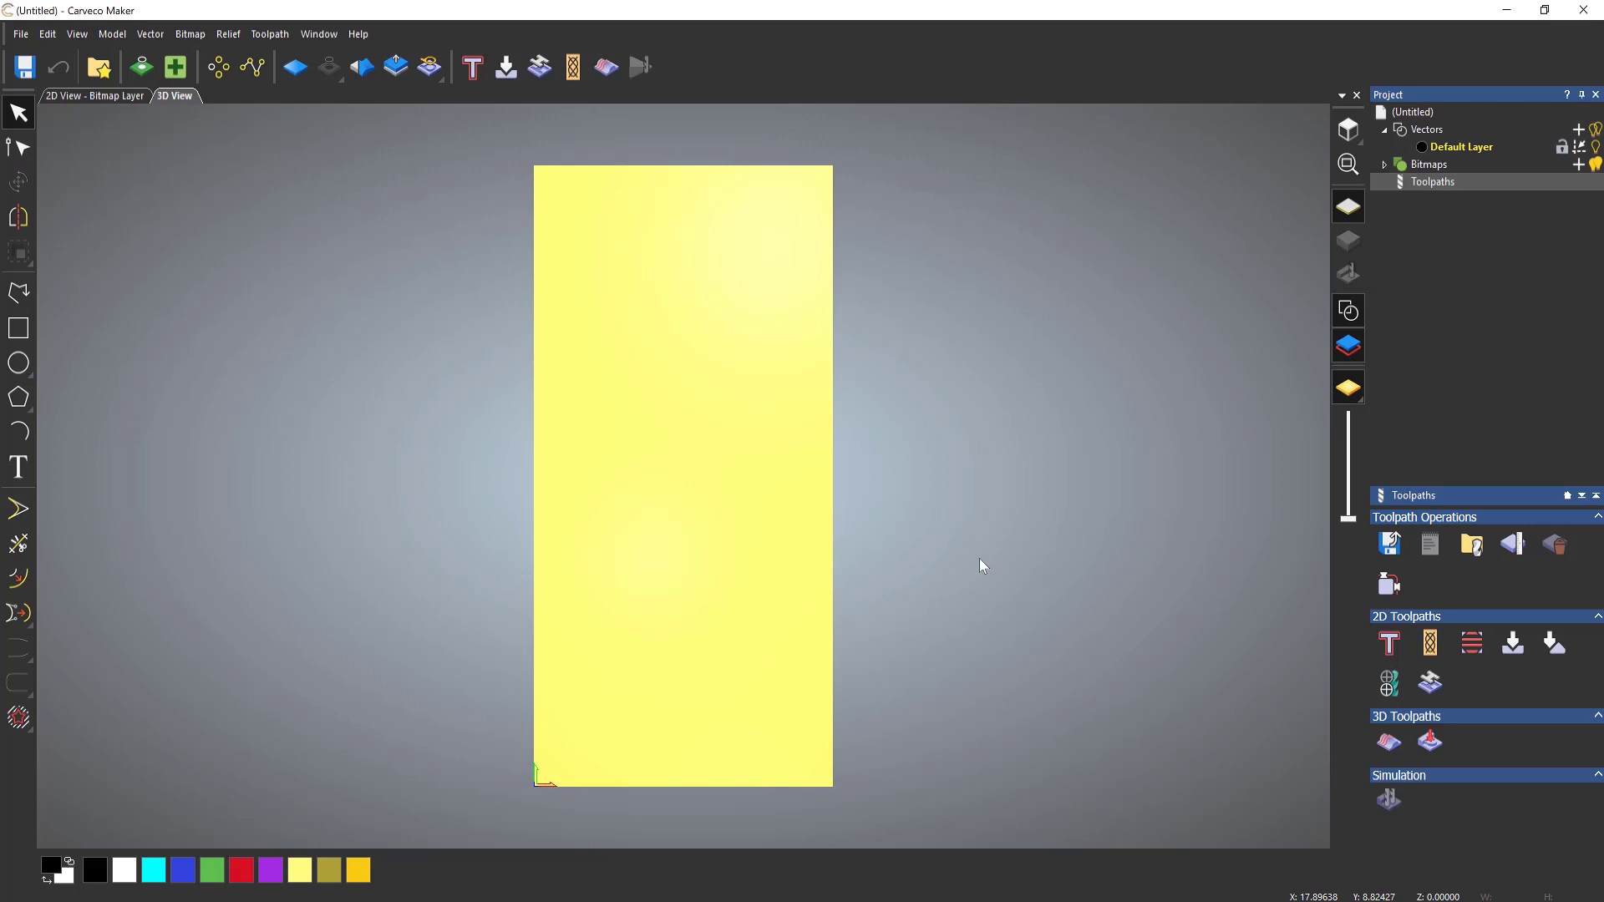
left_click(1427, 112)
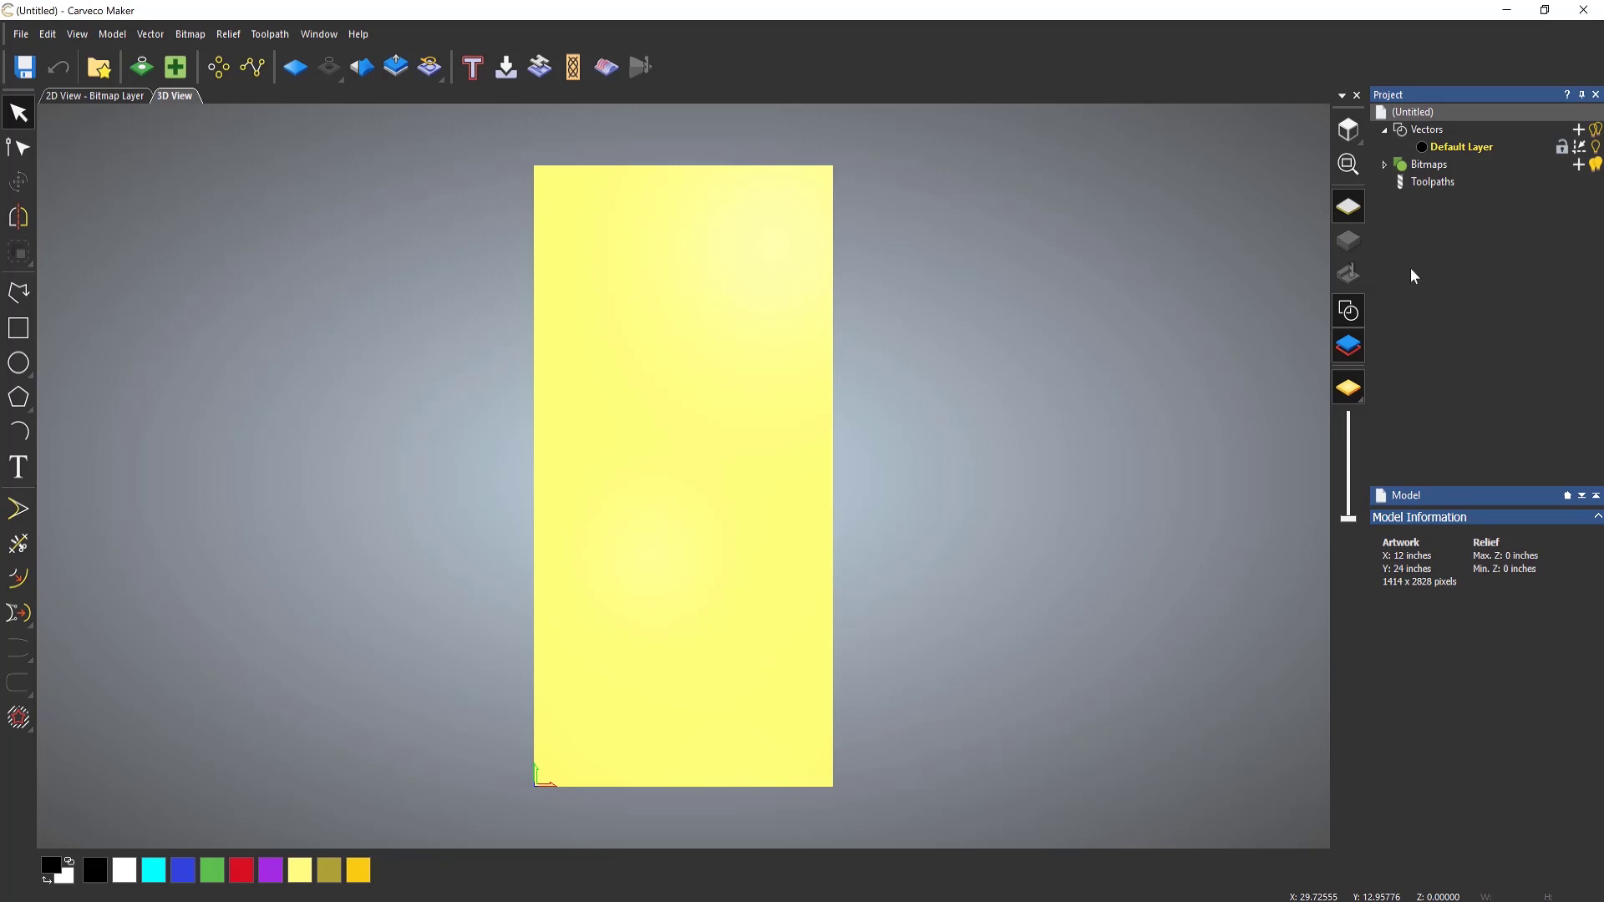
left_click(1431, 183)
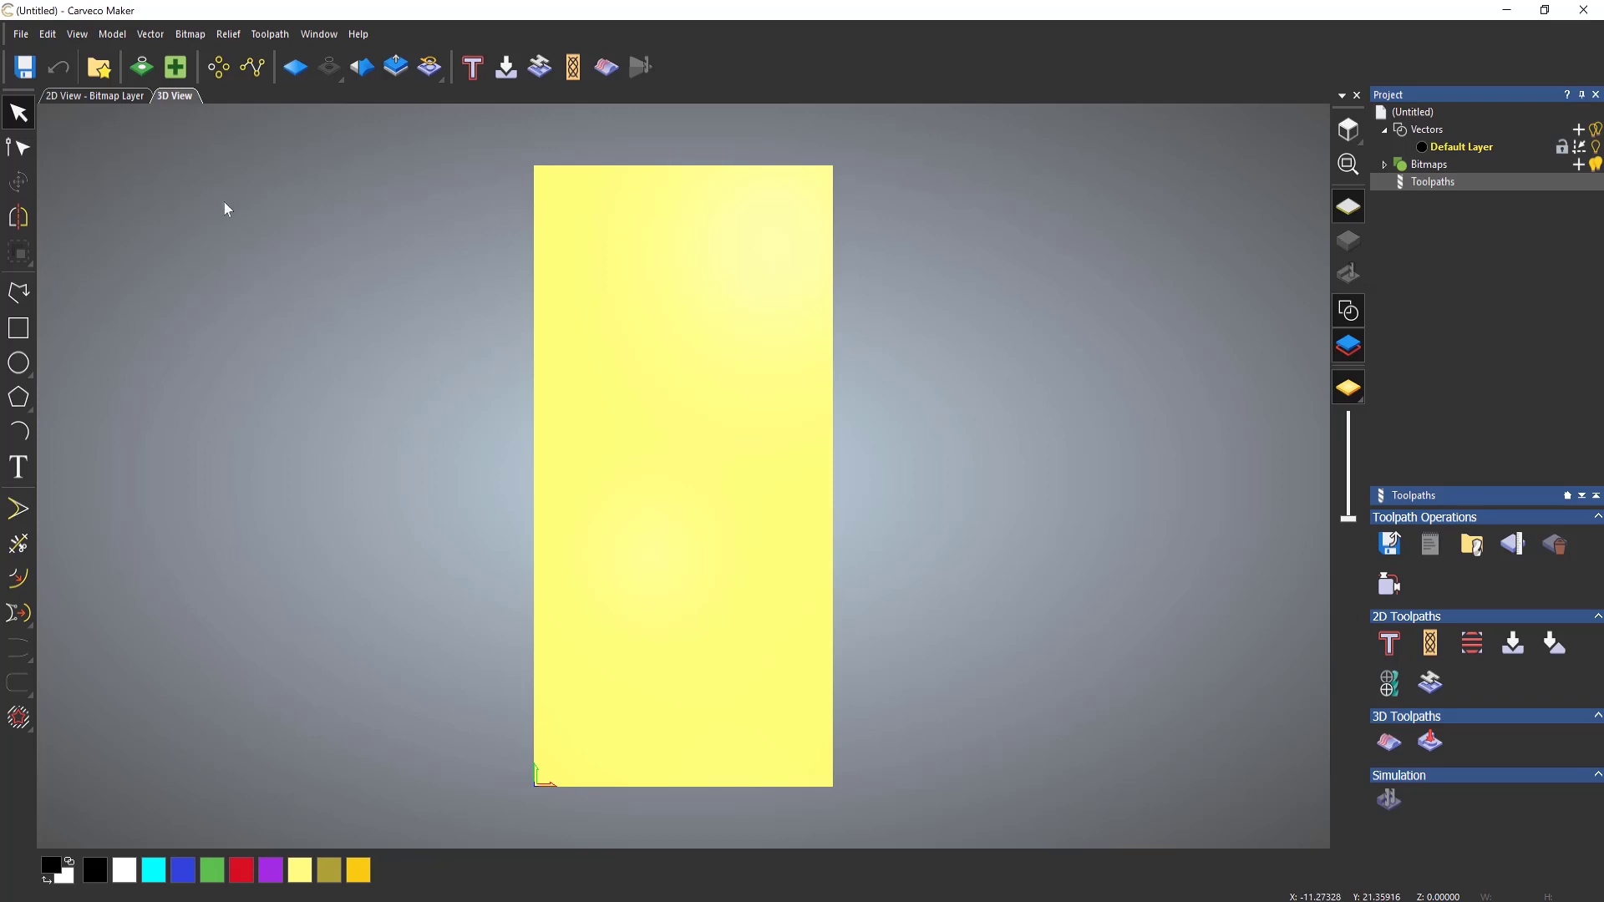
Compare the 2D and 3D views of the blank model, finishing in the 2D view.
left_click(102, 102)
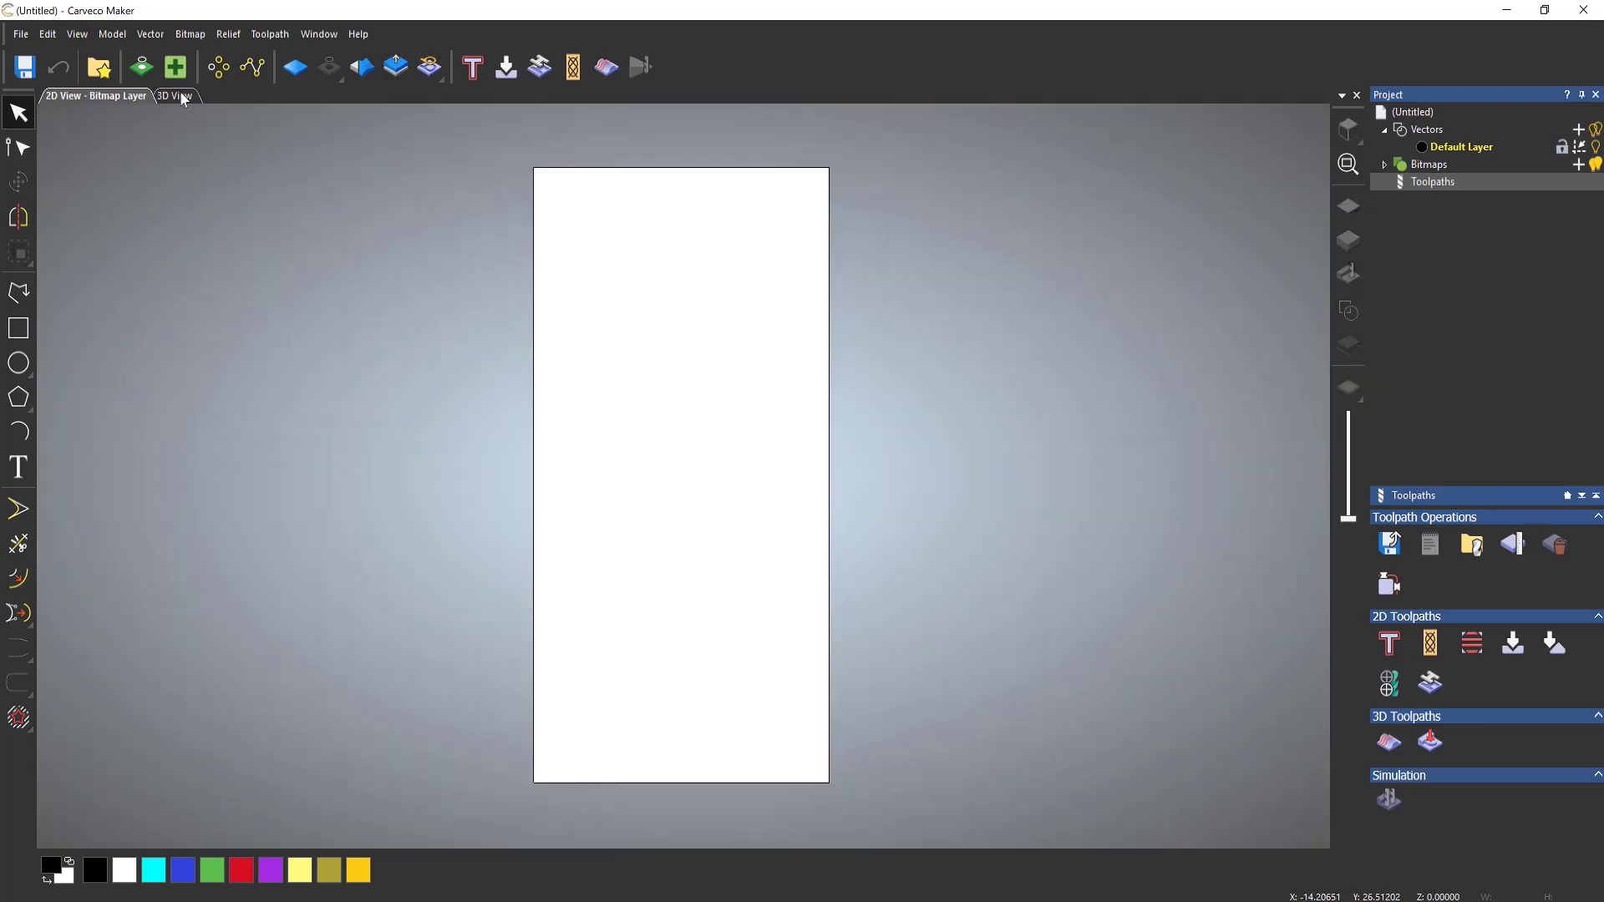
left_click(175, 96)
left_click(95, 101)
left_click(183, 96)
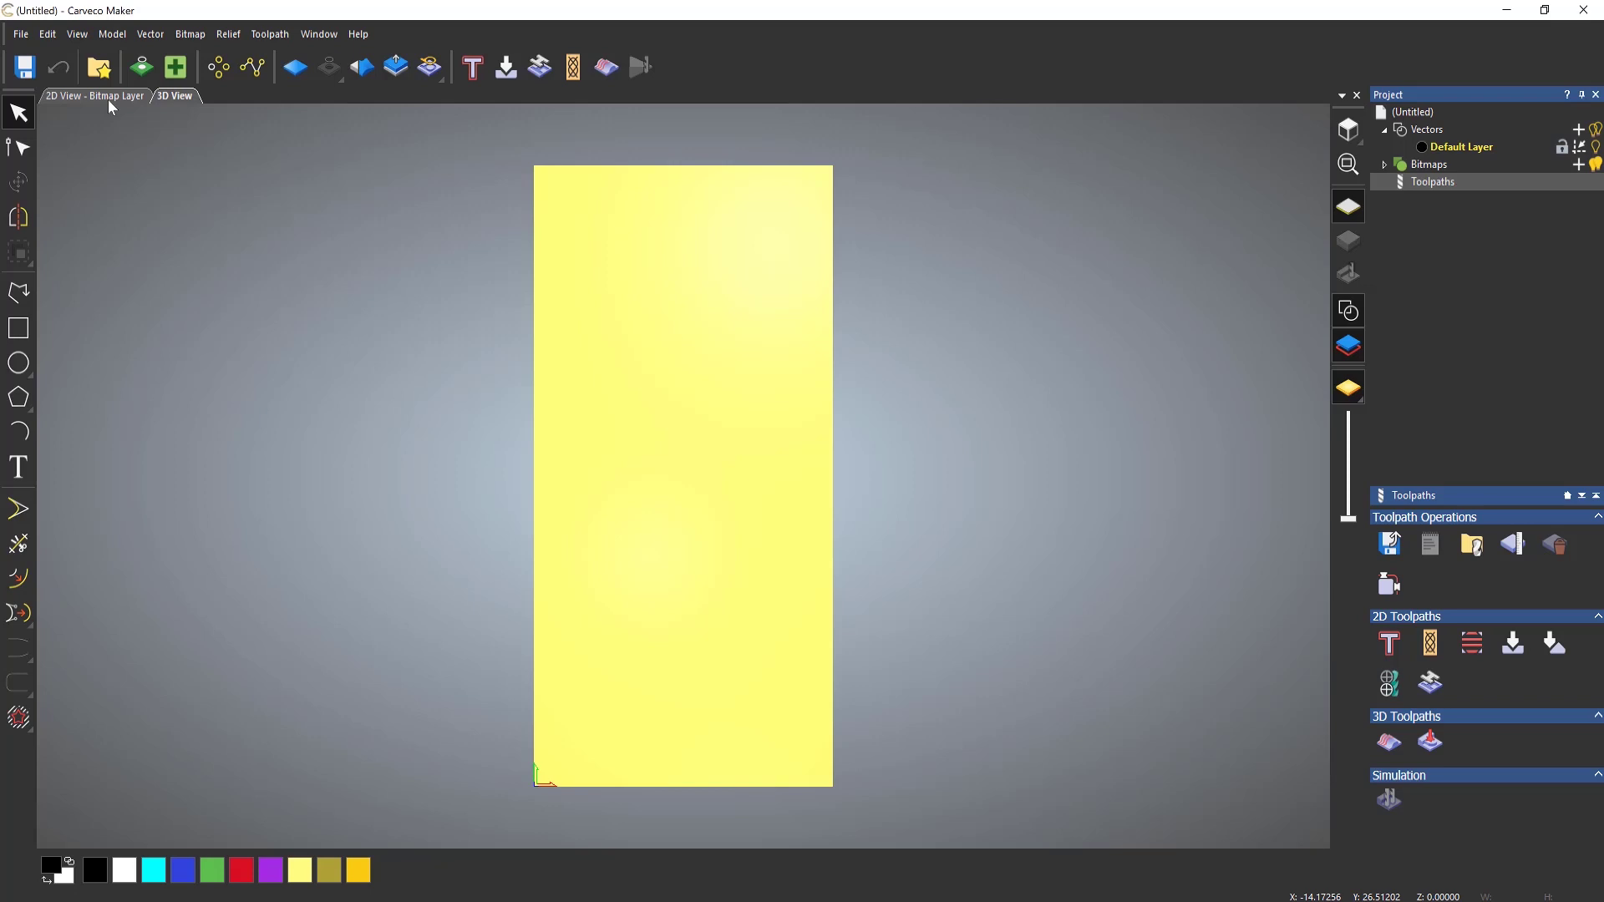
left_click(111, 105)
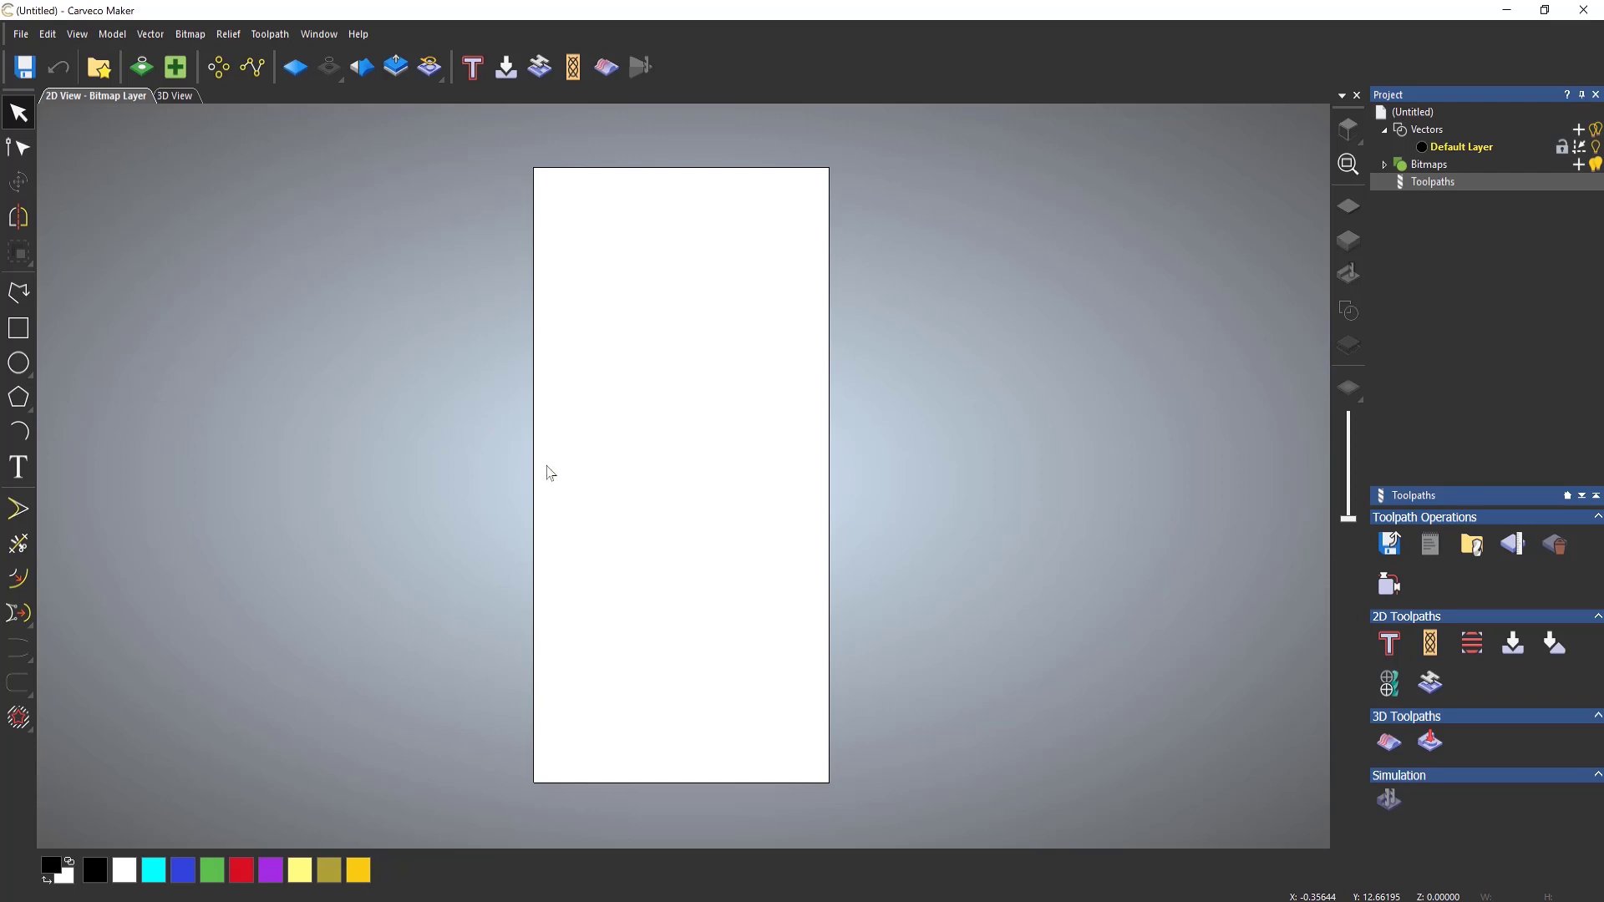
Examine the blank's upper-left corner up close in 2D, fit the whole model in view and return to the 3D view.
middle_click_drag(681, 455, 632, 458)
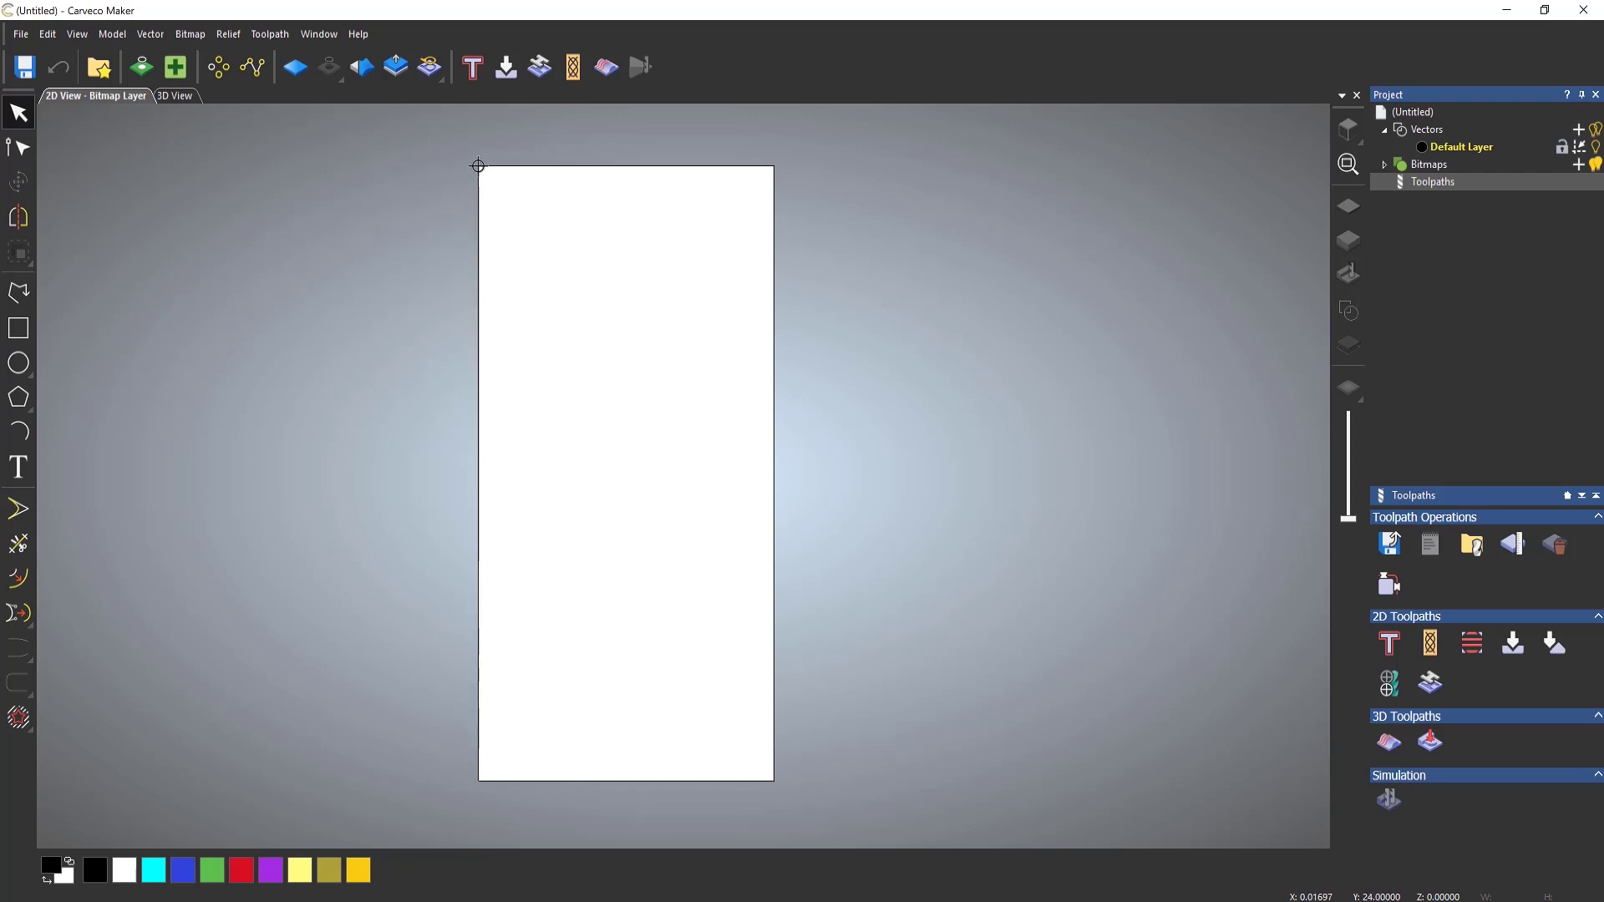
scroll(478, 166, "up", 3)
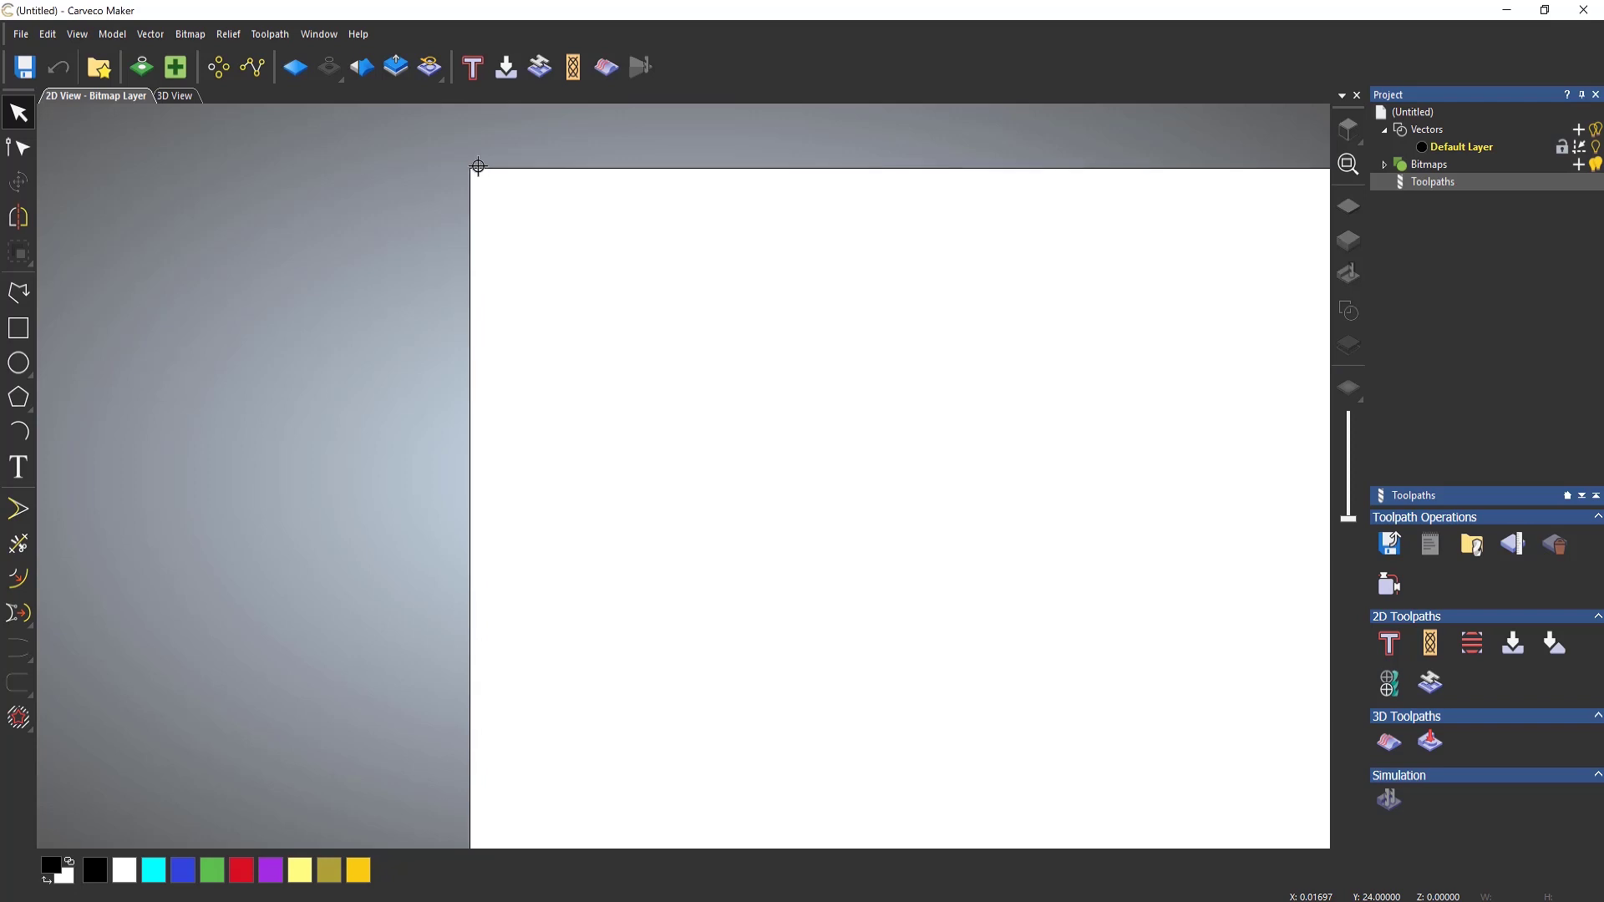
scroll(478, 165, "up", 3)
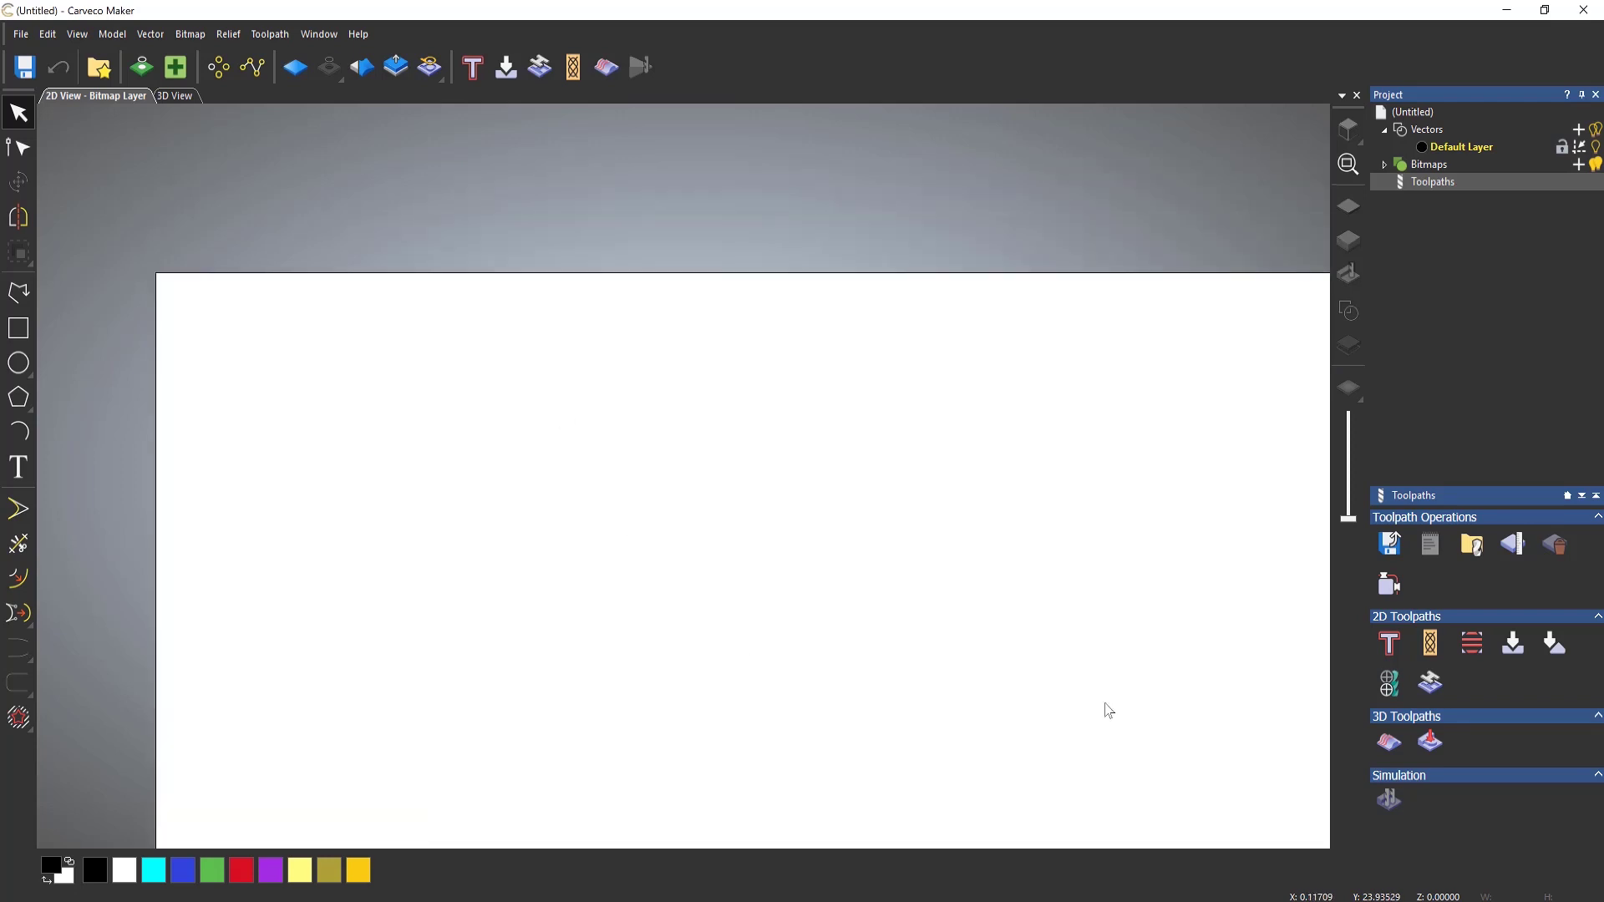
left_click(1357, 172)
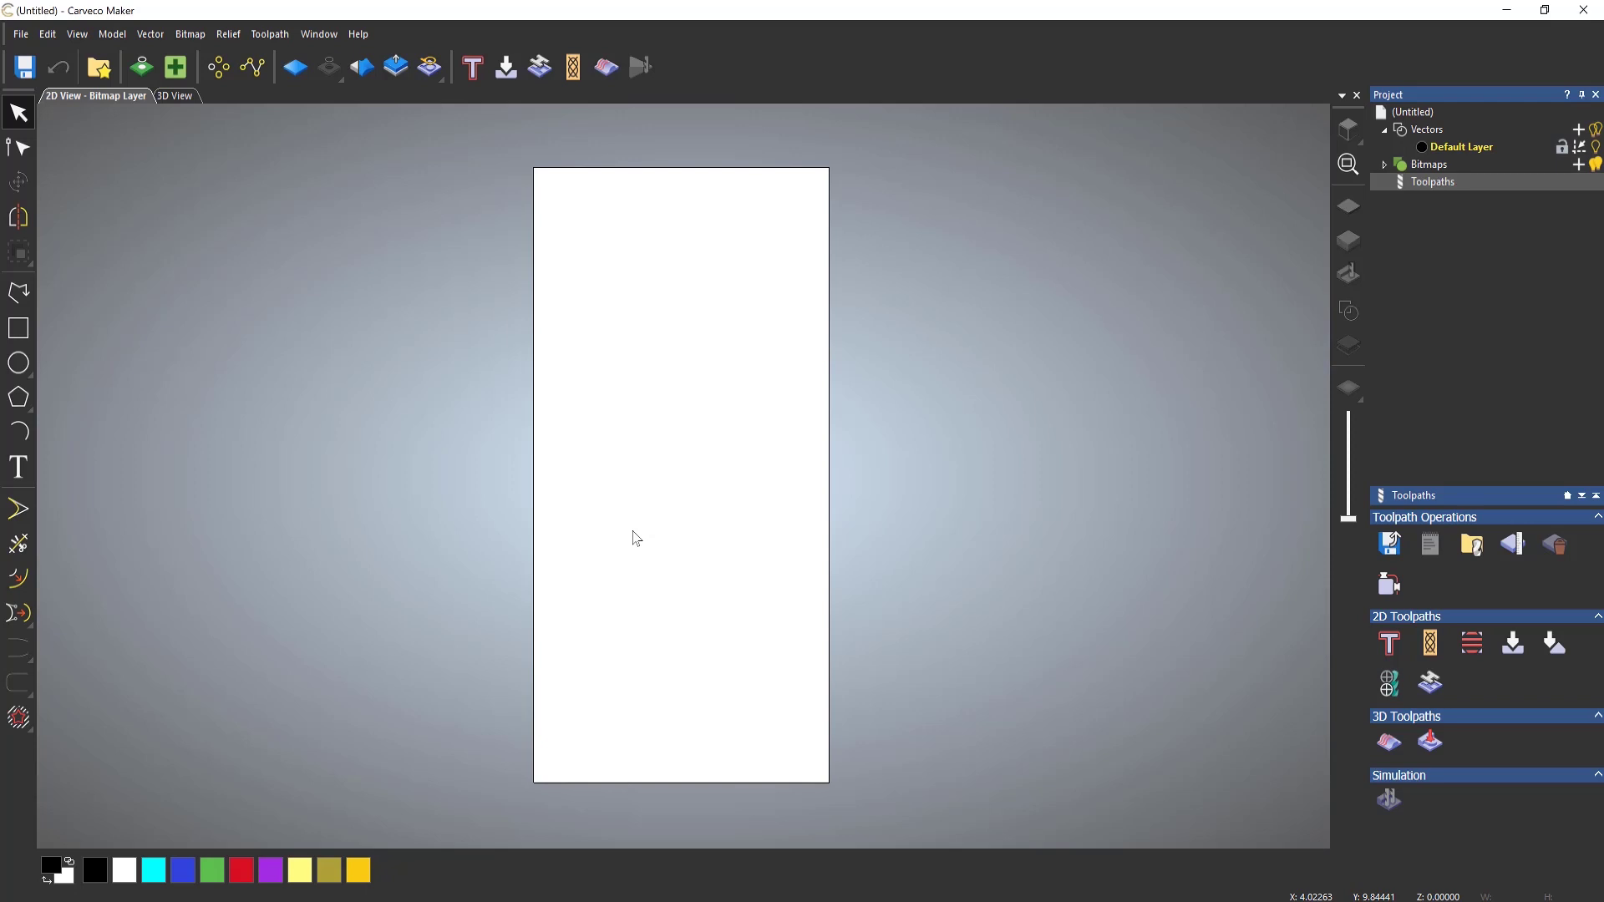
left_click(172, 97)
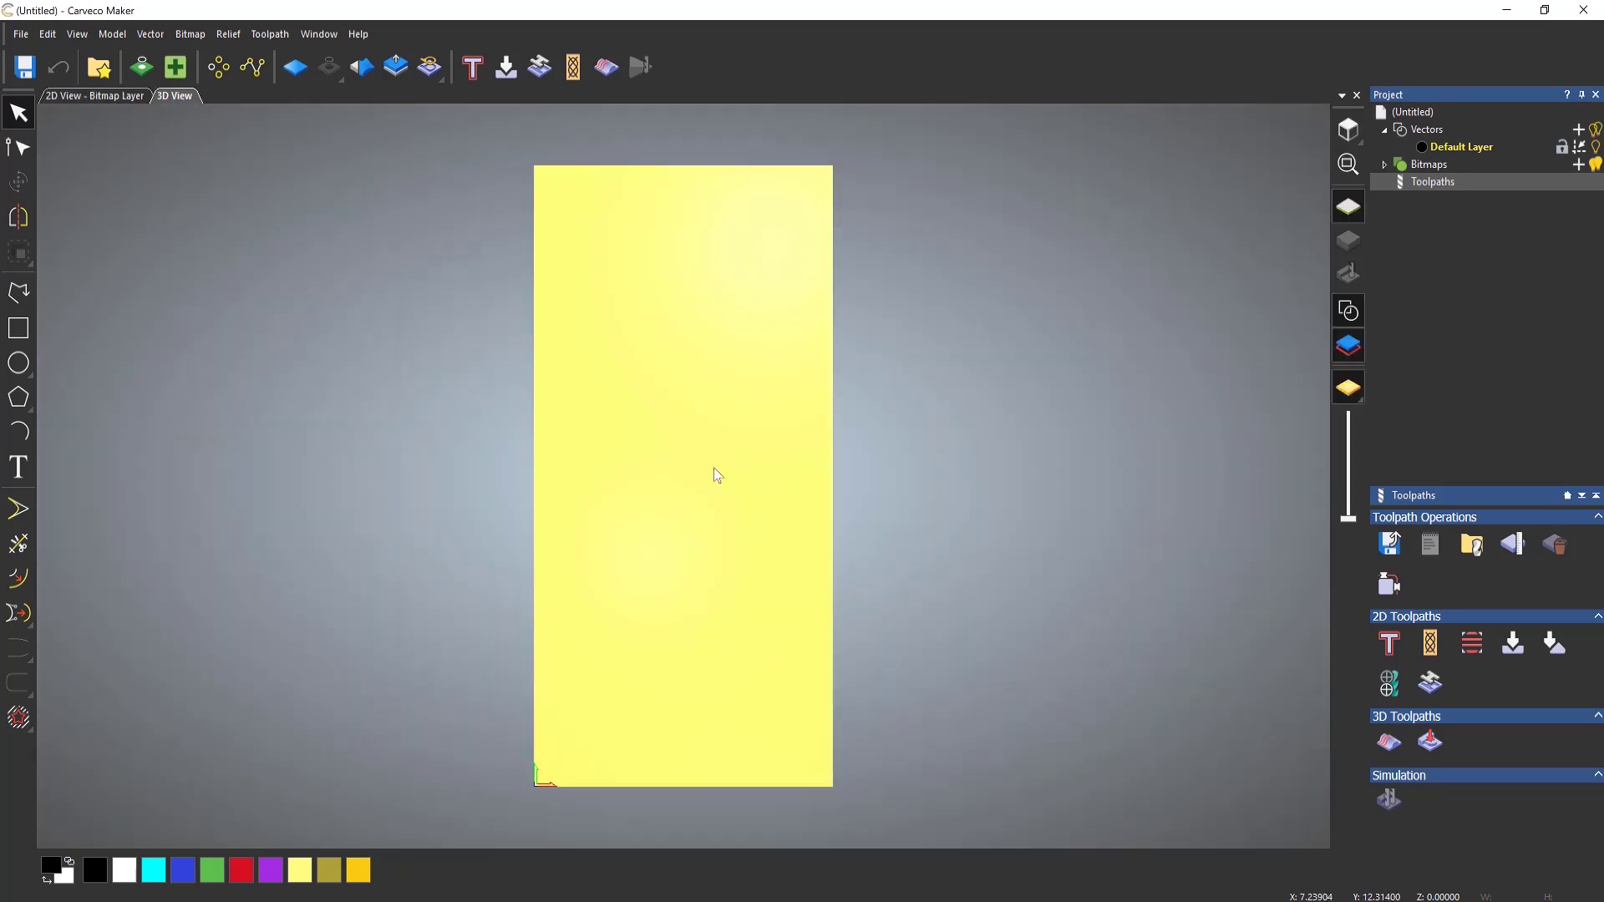
Inspect the blank's upper-left corner up close in the 3D view, and fit the whole model back in view.
mouse_move(616, 460)
middle_mouse_down()
mouse_move(97, 484)
mouse_move(1006, 448)
mouse_move(583, 499)
mouse_move(301, 494)
mouse_move(705, 387)
mouse_move(387, 468)
mouse_move(603, 469)
middle_mouse_up()
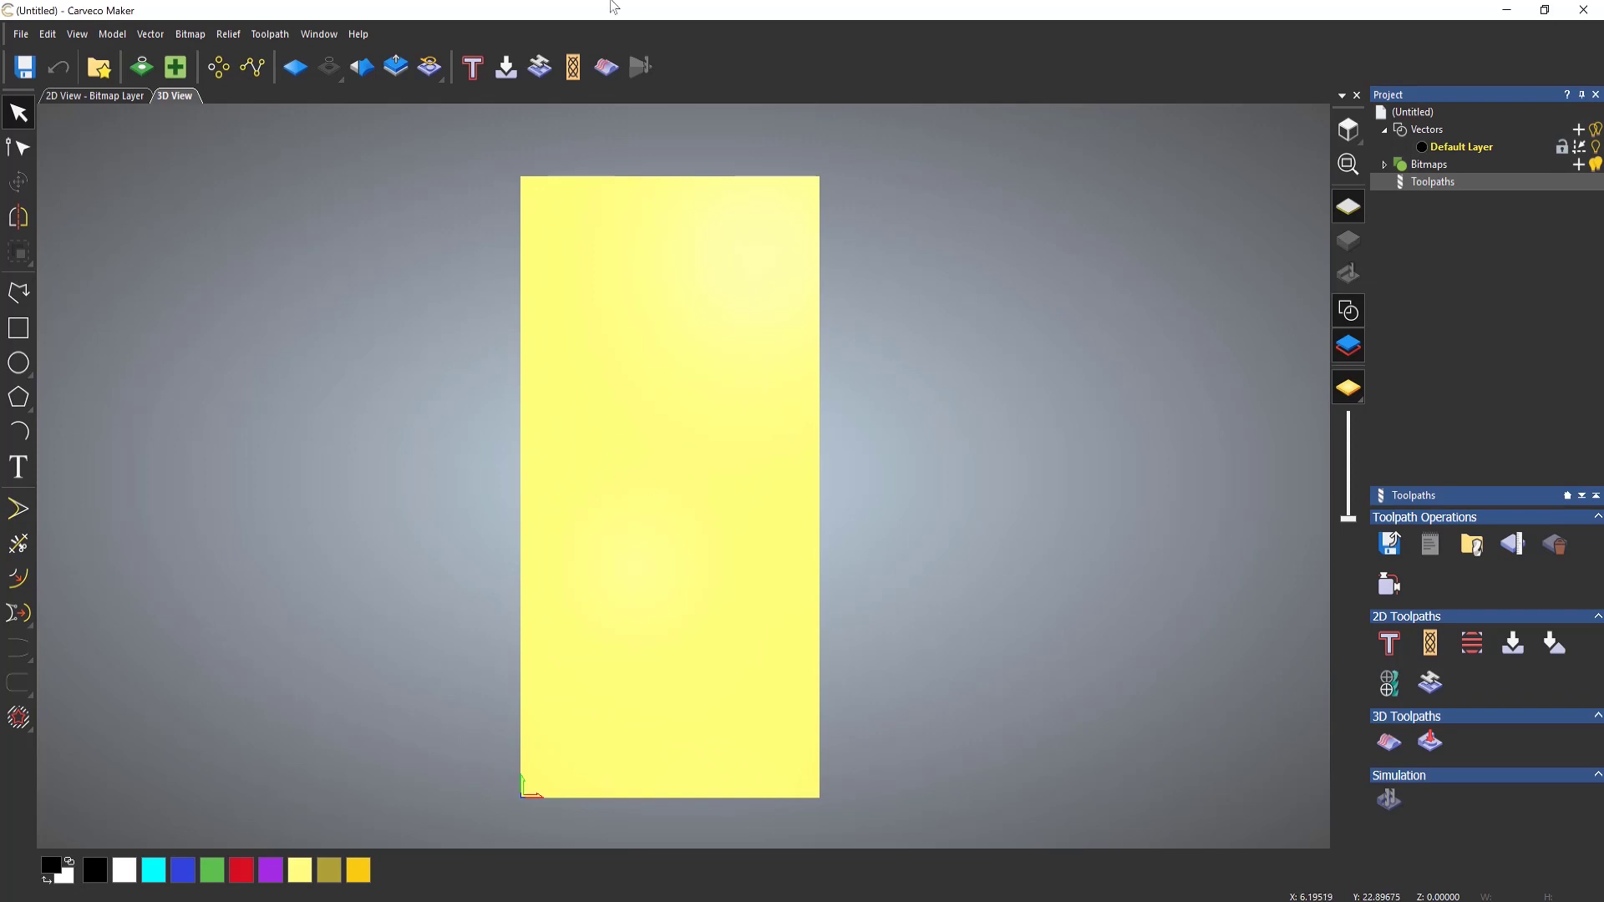
scroll(524, 161, "up", 1)
scroll(522, 171, "up", 2)
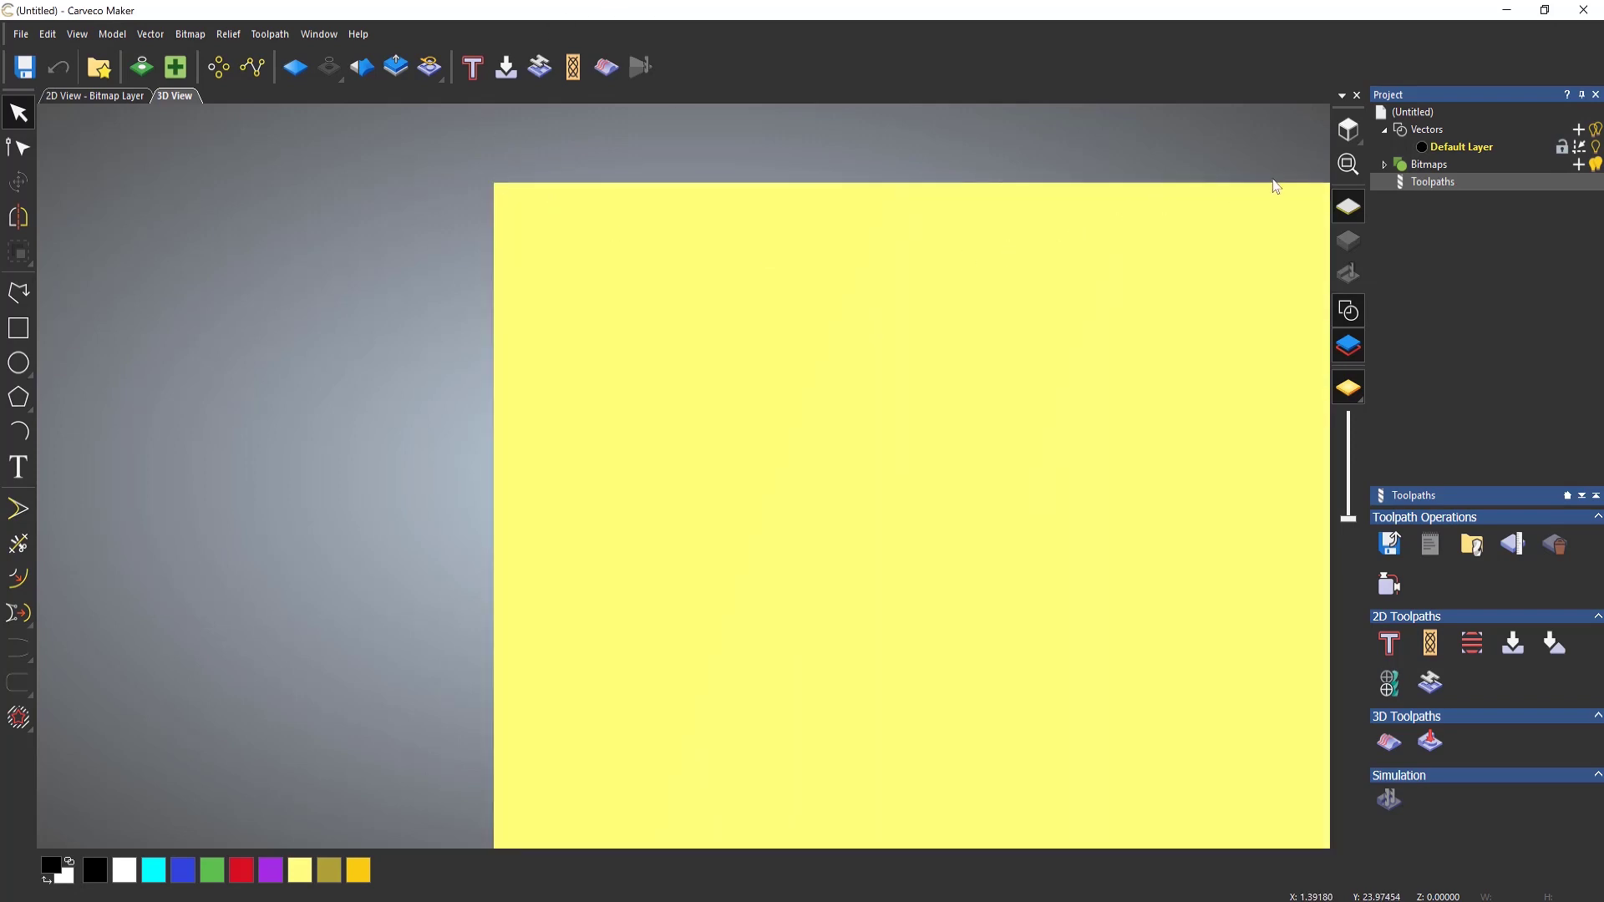
left_click(1347, 164)
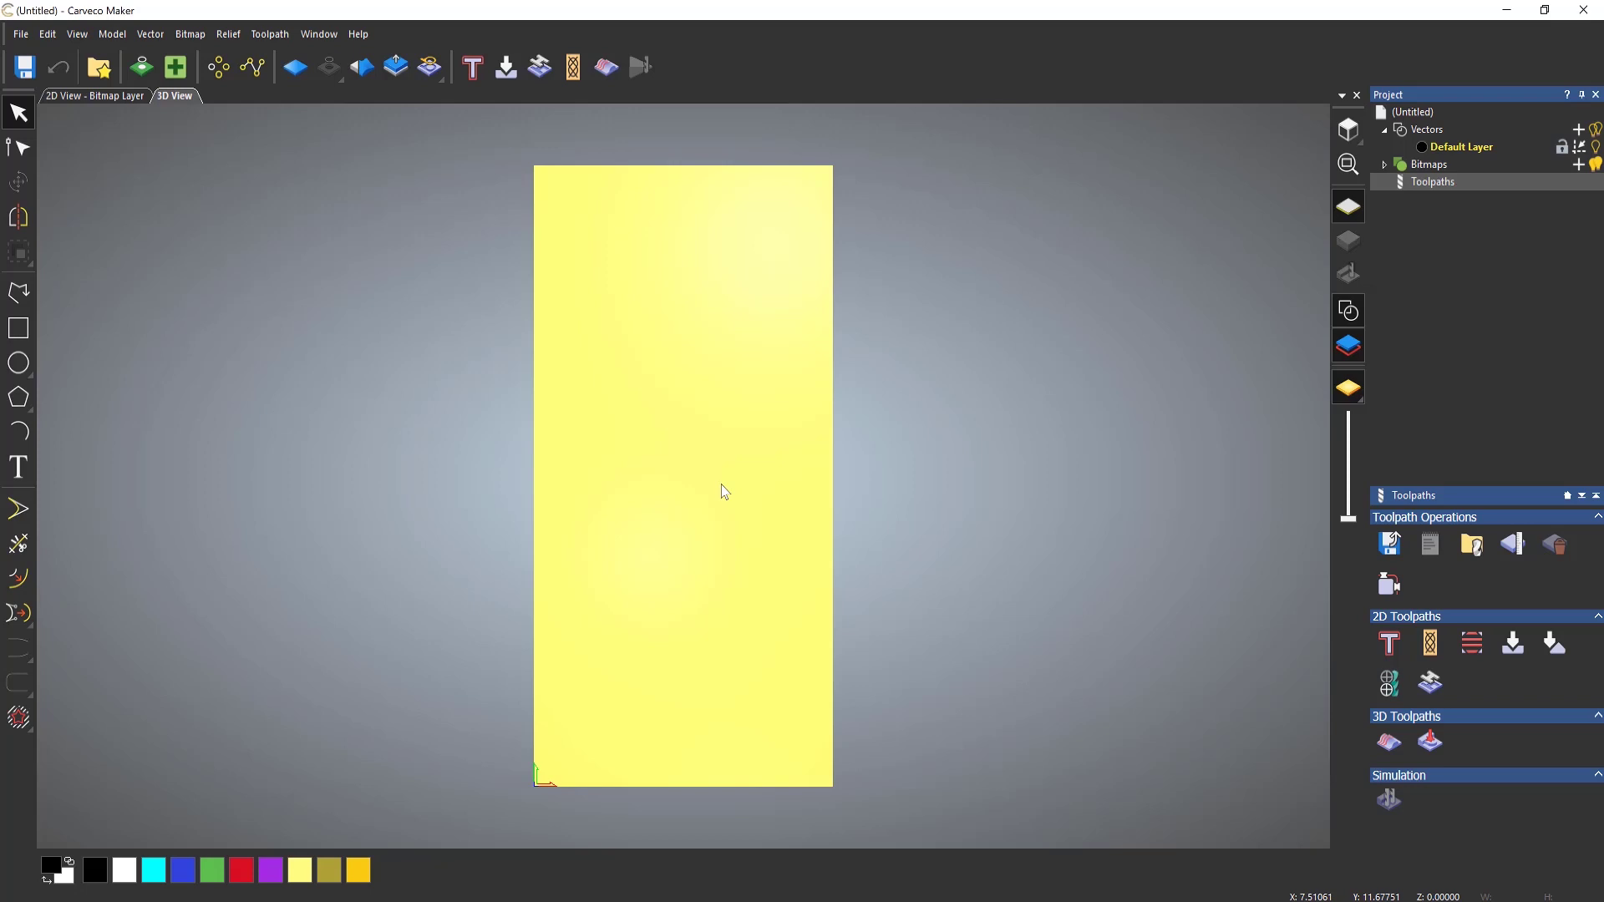
Examine the blank model from several tilted 3D angles, returning to the straight-down view after each look.
left_click_drag(793, 532, 821, 312)
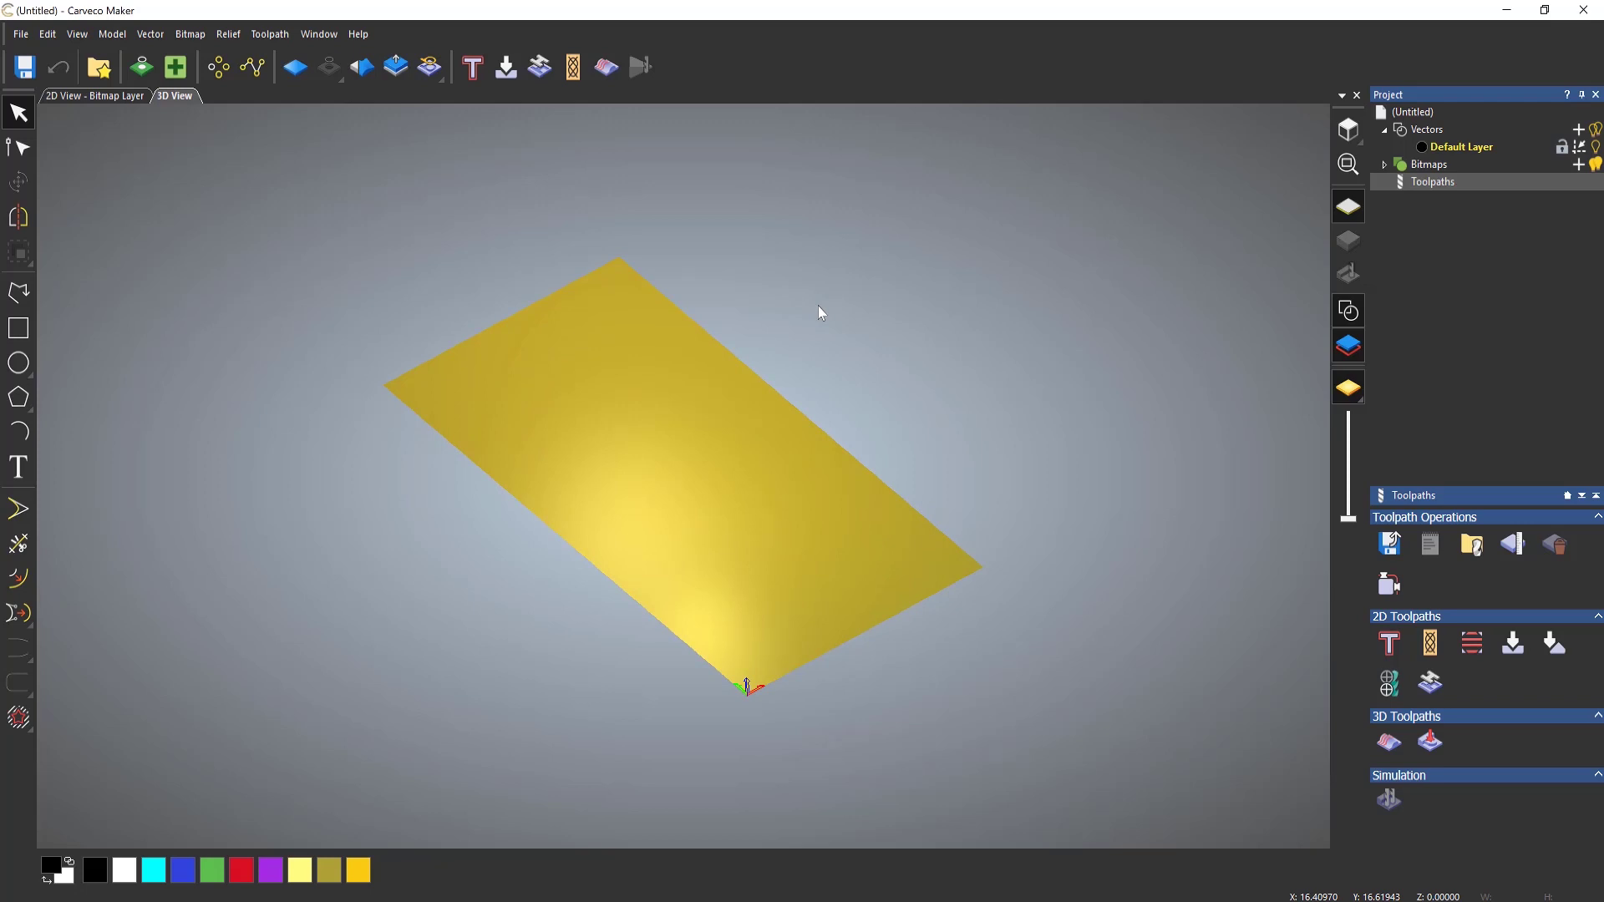
left_click(1347, 131)
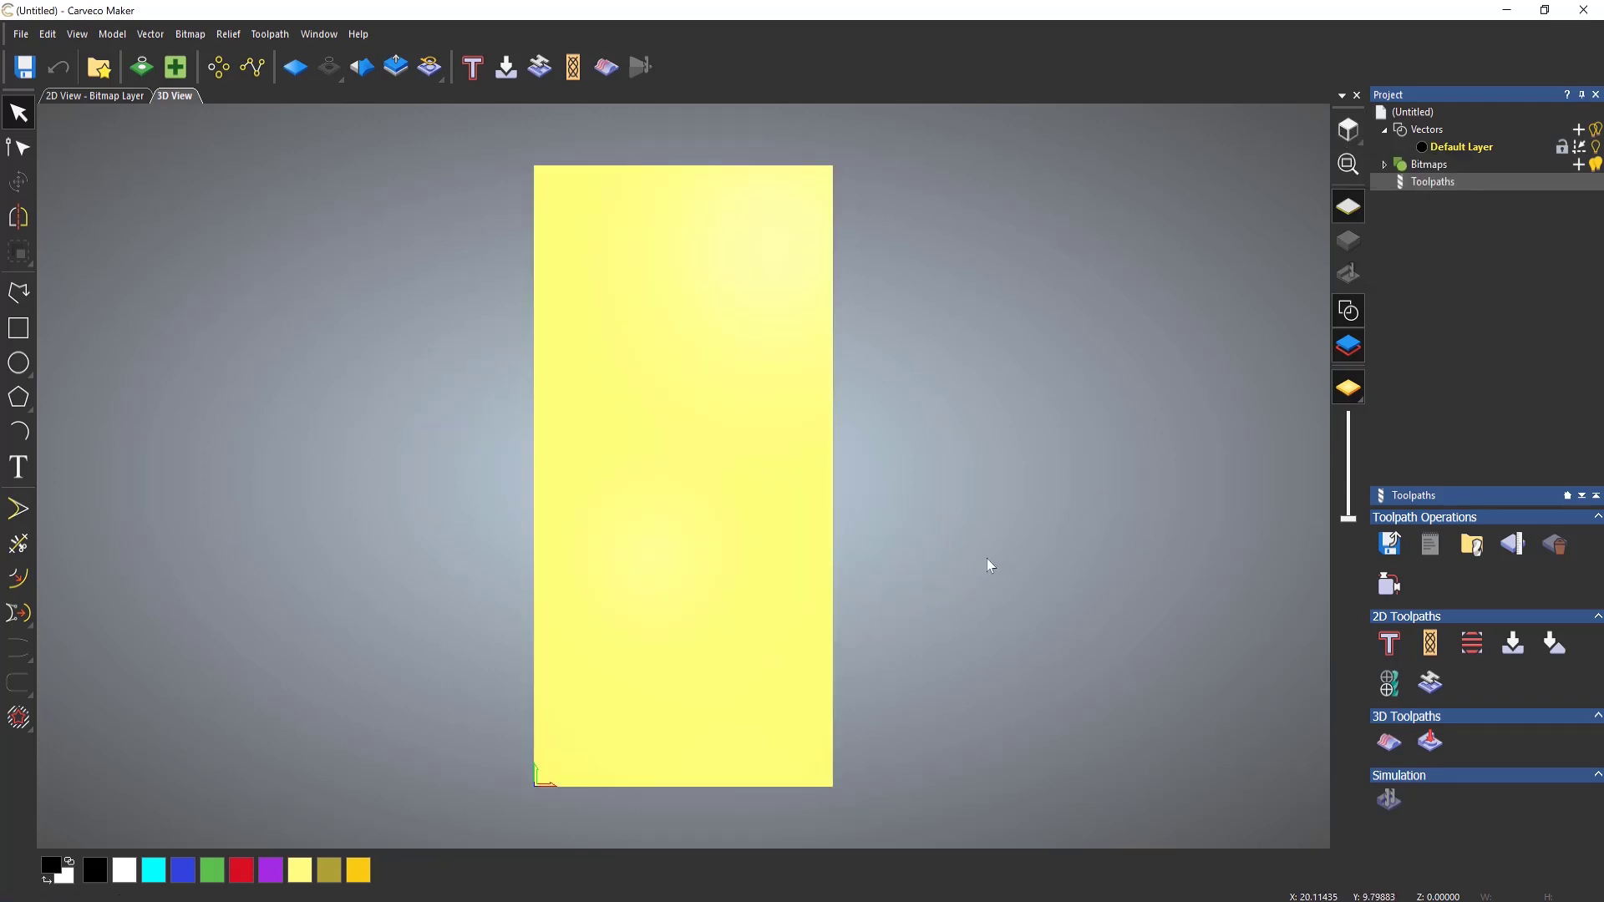
left_click_drag(702, 670, 1006, 398)
left_click_drag(860, 573, 676, 650)
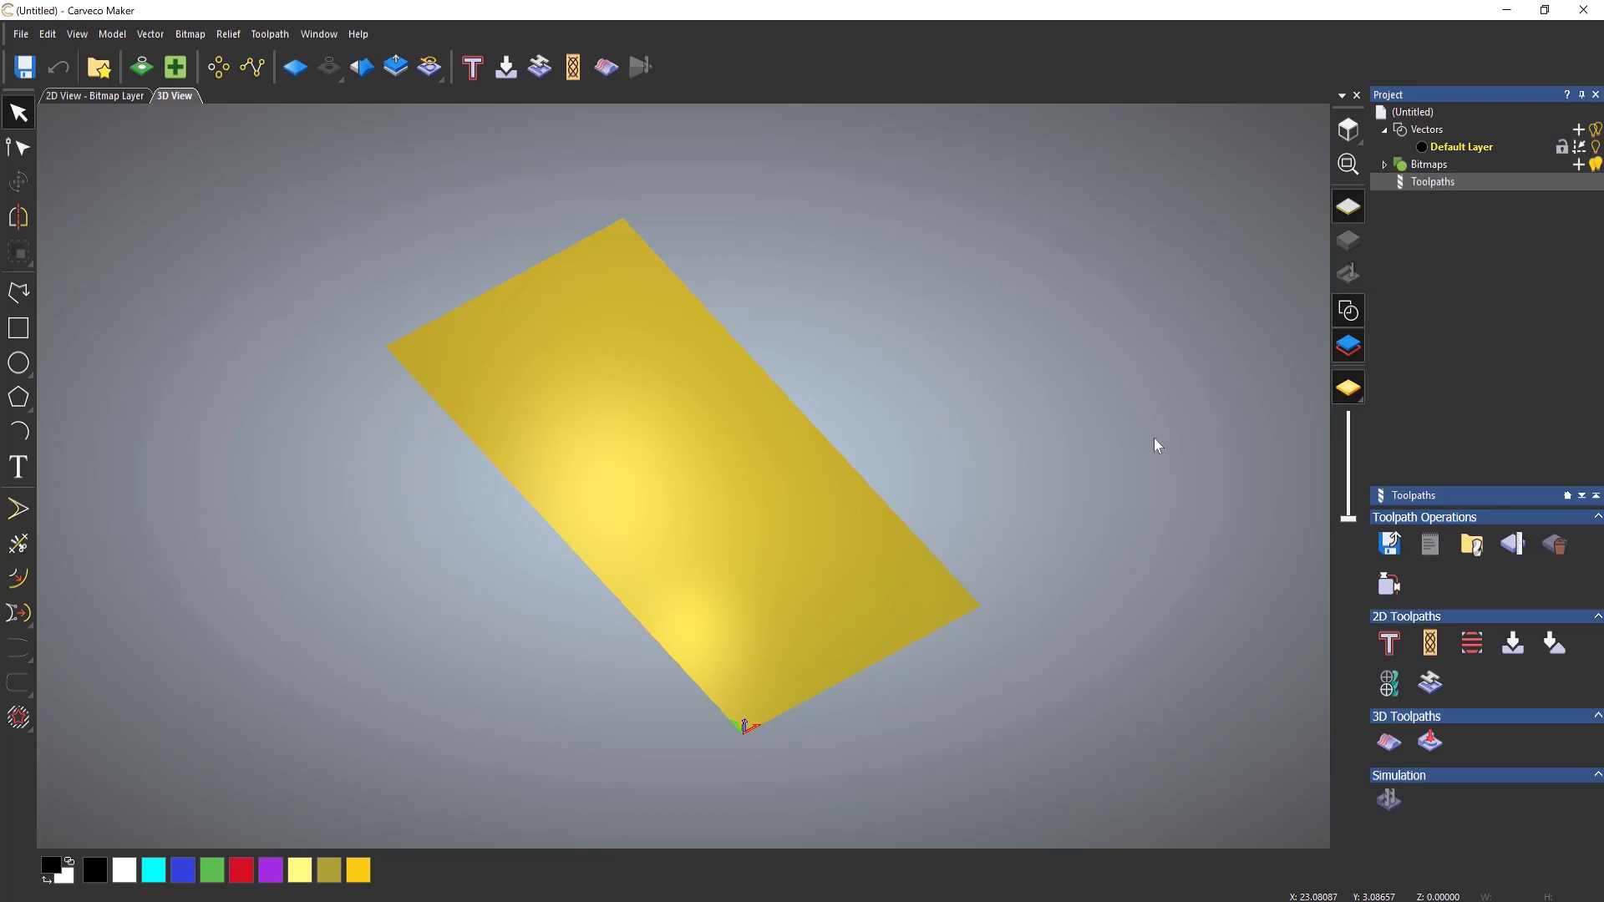
left_click(1347, 132)
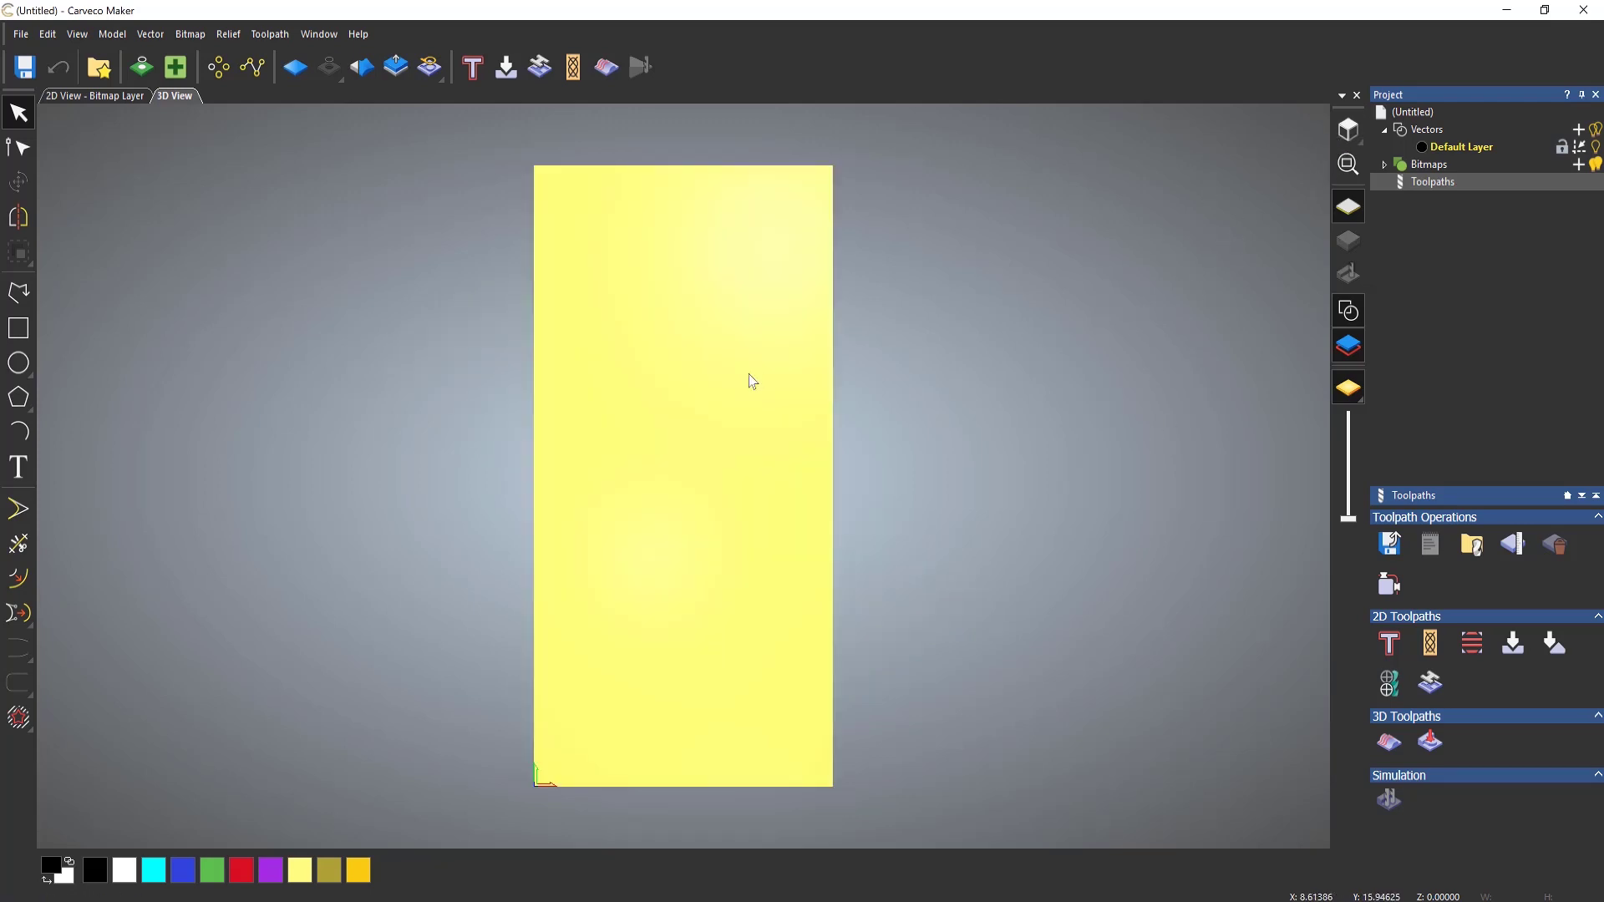